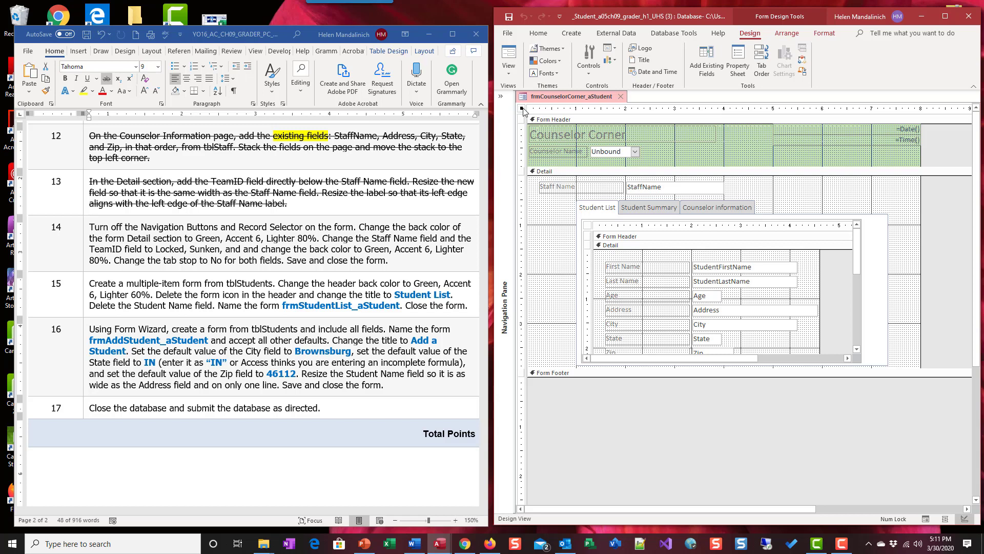
- Set the form's Navigation Buttons and Record Selectors properties to No
{"action": "left_click", "coordinate": [738, 61]}
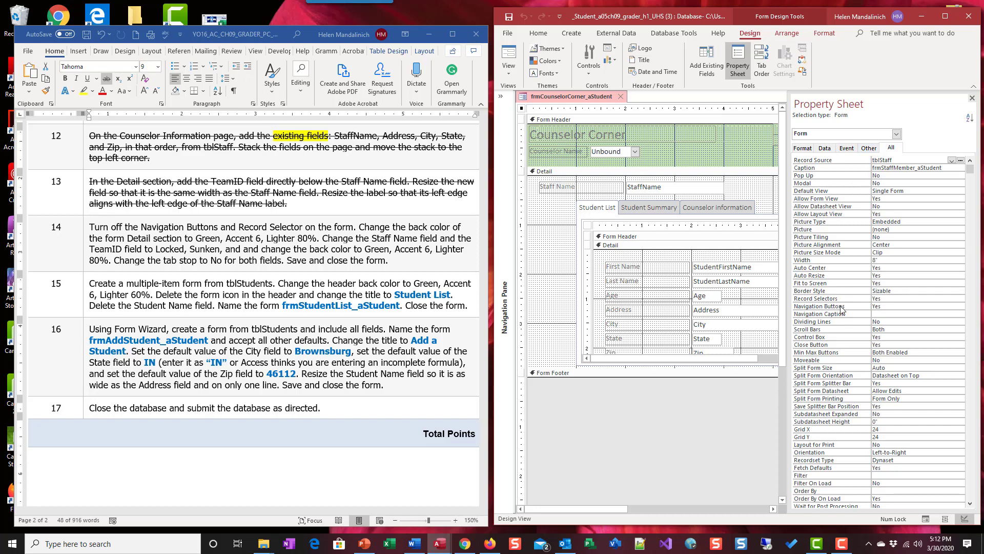
{"action": "double_click", "coordinate": [877, 306]}
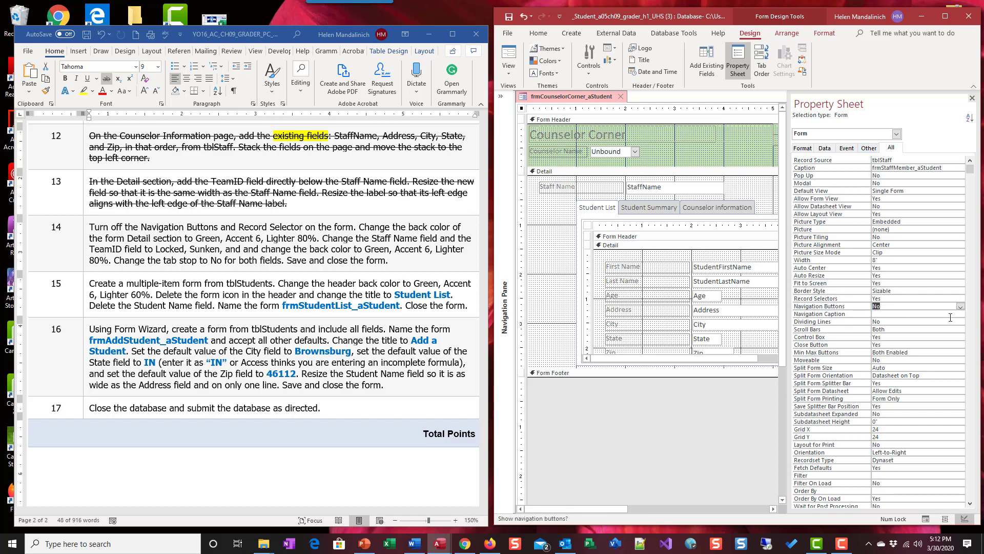
{"action": "double_click", "coordinate": [876, 298]}
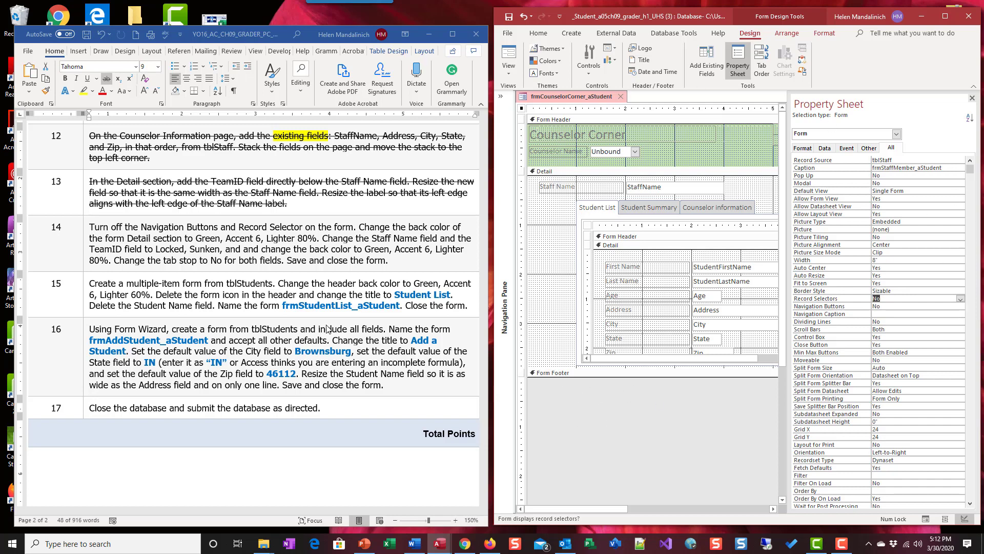
- In the Word instructions, strike through item 14's sentence about turning off the Navigation Buttons and Record Selector
{"action": "left_click", "coordinate": [361, 232]}
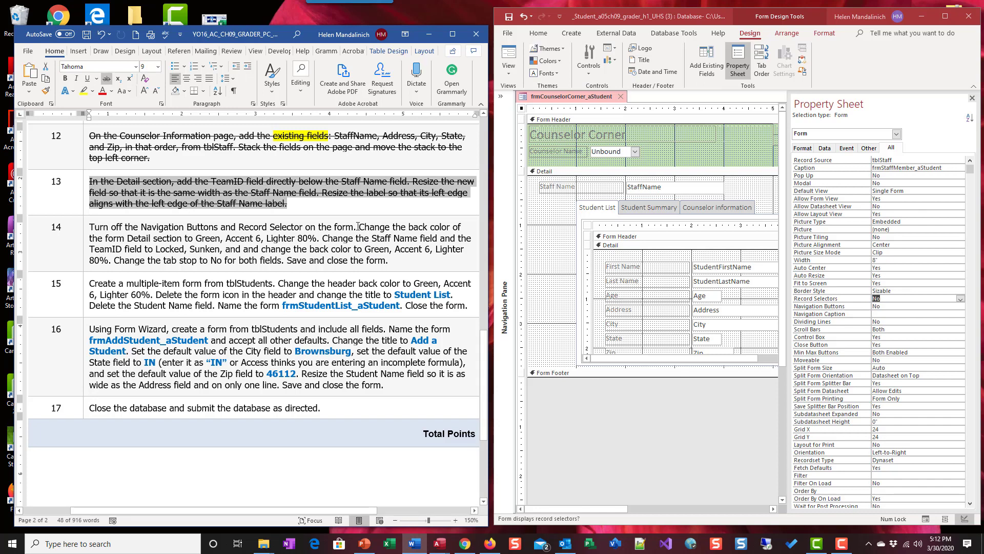
{"action": "left_click_drag", "start_coordinate": [358, 226], "coordinate": [89, 227]}
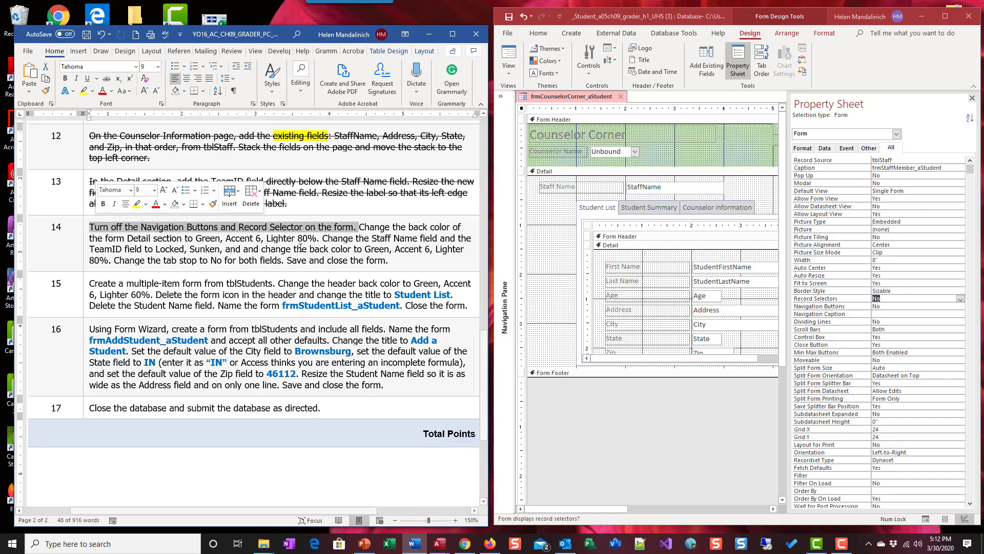
{"action": "left_click", "coordinate": [107, 78]}
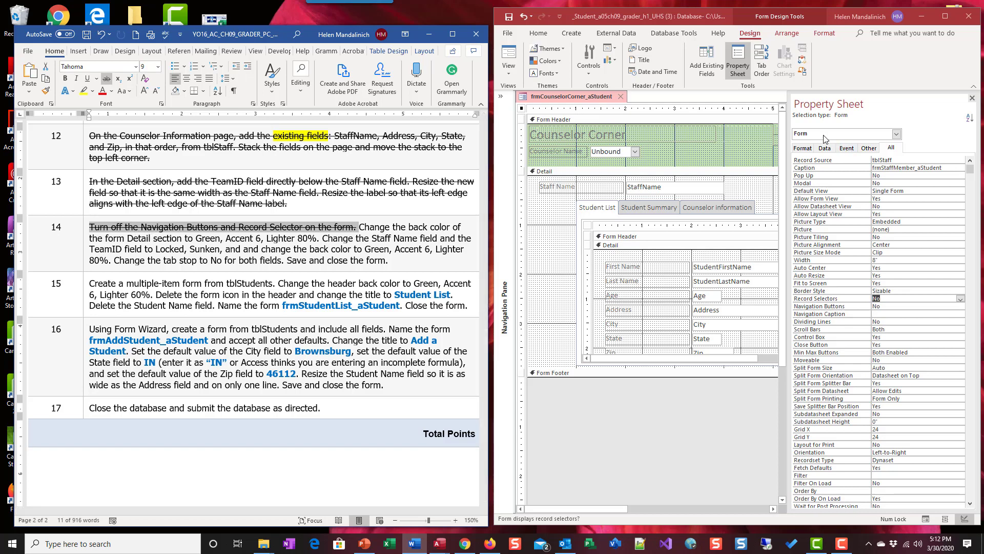
- In Access, set the back color of the form's Detail section to Green, Accent 6, Lighter 80%
{"action": "left_click", "coordinate": [552, 172]}
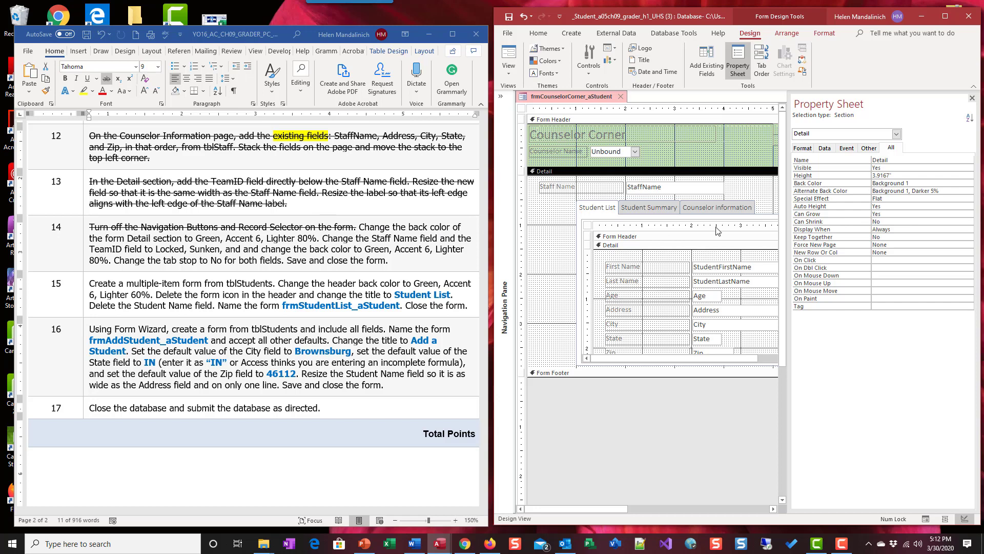
{"action": "left_click", "coordinate": [917, 184]}
{"action": "left_click", "coordinate": [969, 184]}
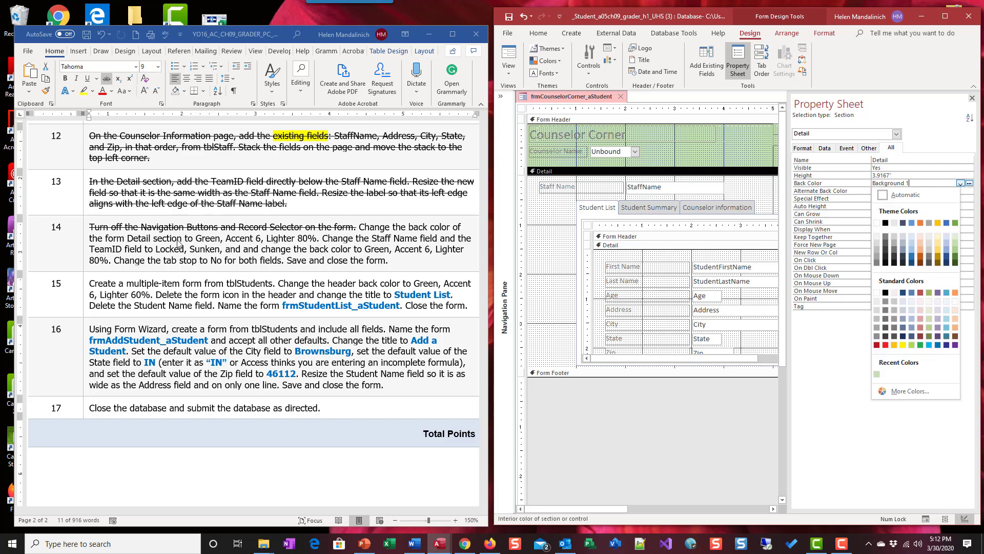
{"action": "left_click", "coordinate": [955, 235]}
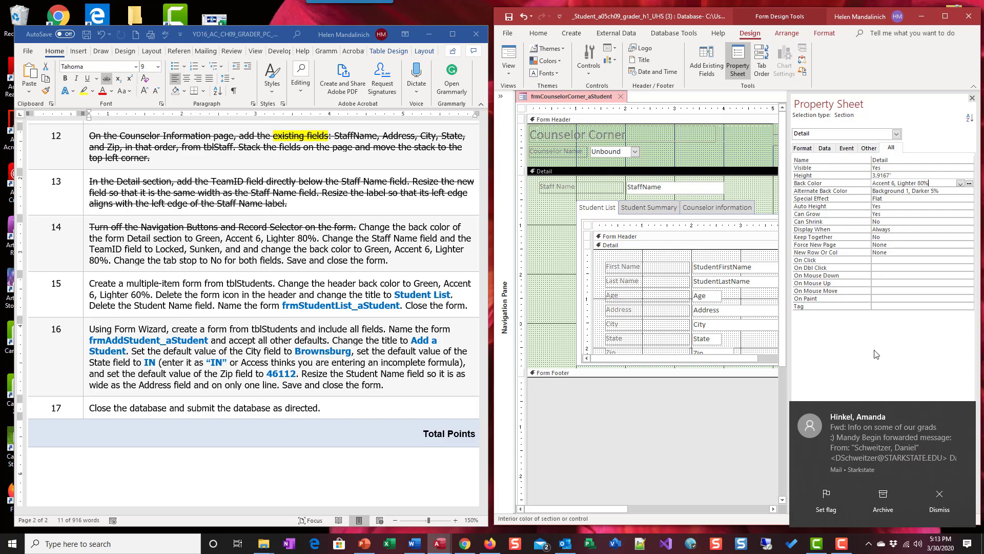
{"action": "left_click", "coordinate": [964, 409]}
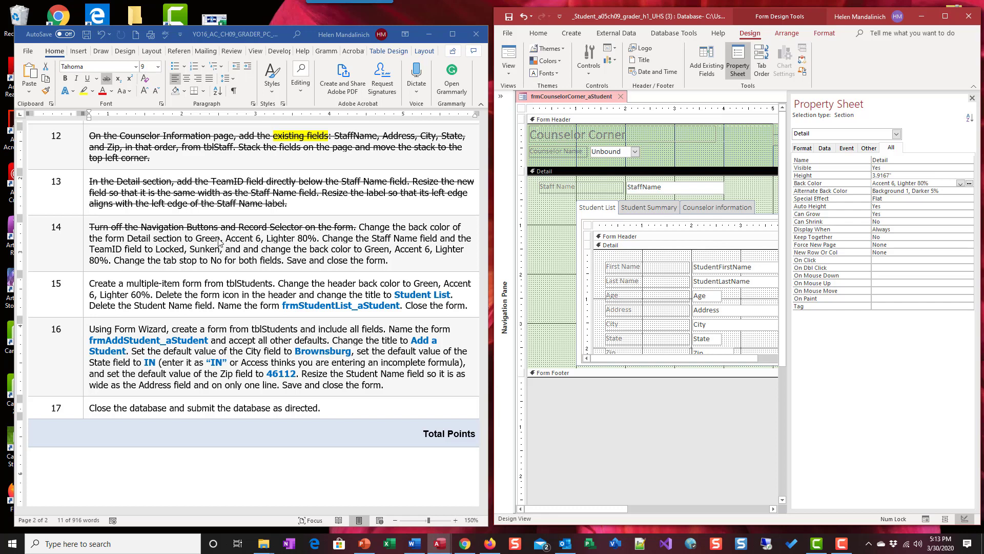
- In the Word instructions, strike through item 14's sentence about changing the Detail section's back color
{"action": "left_click", "coordinate": [367, 230]}
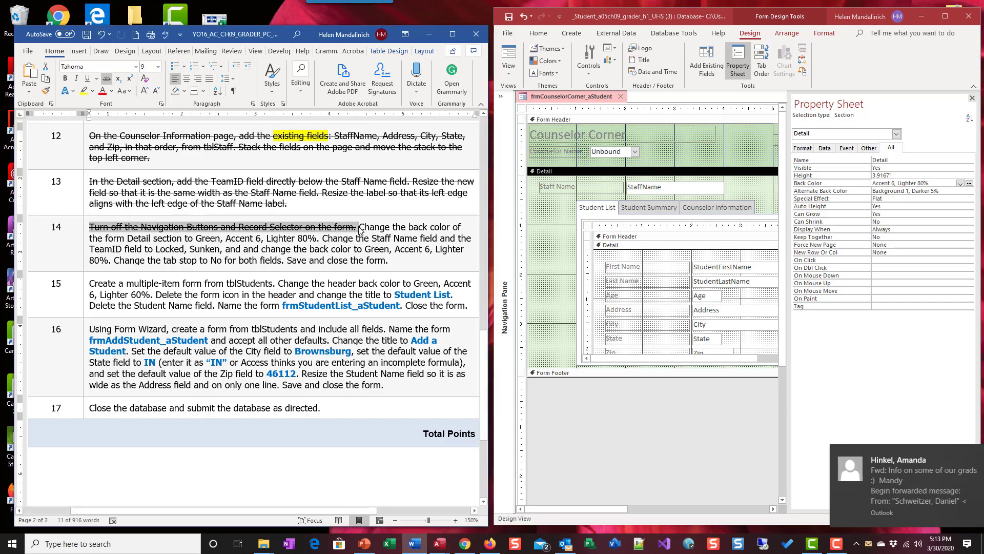
{"action": "left_click", "coordinate": [361, 227]}
{"action": "left_click_drag", "start_coordinate": [358, 227], "coordinate": [318, 239]}
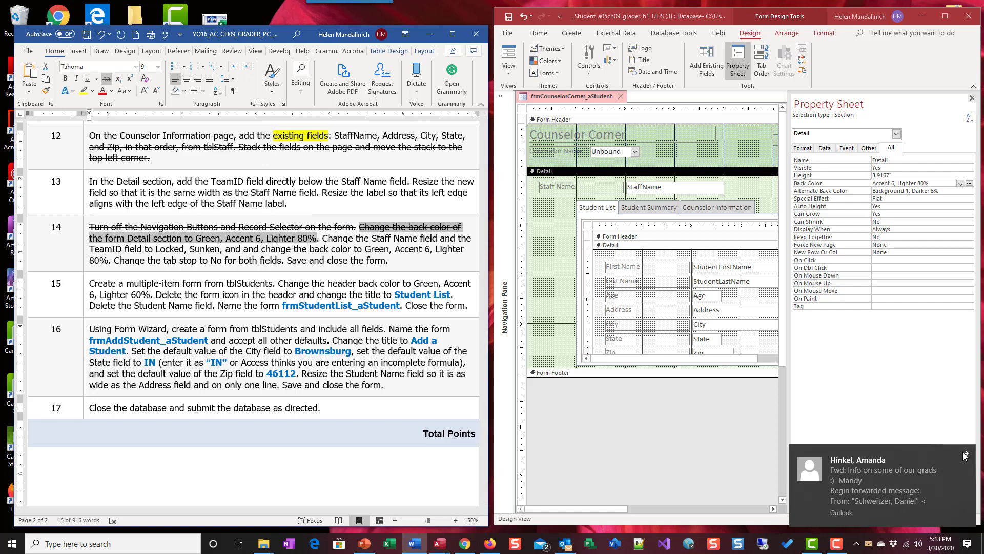
{"action": "left_click", "coordinate": [106, 79]}
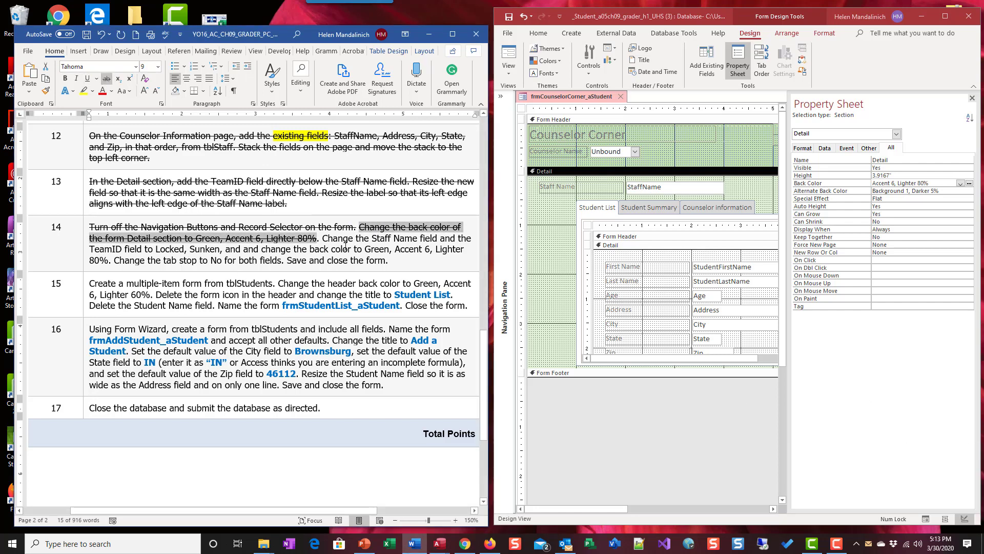
- In Access, set the StaffName text box's back color to Green, Accent 6, Lighter 80% and its special effect to Sunken
{"action": "left_click", "coordinate": [666, 190]}
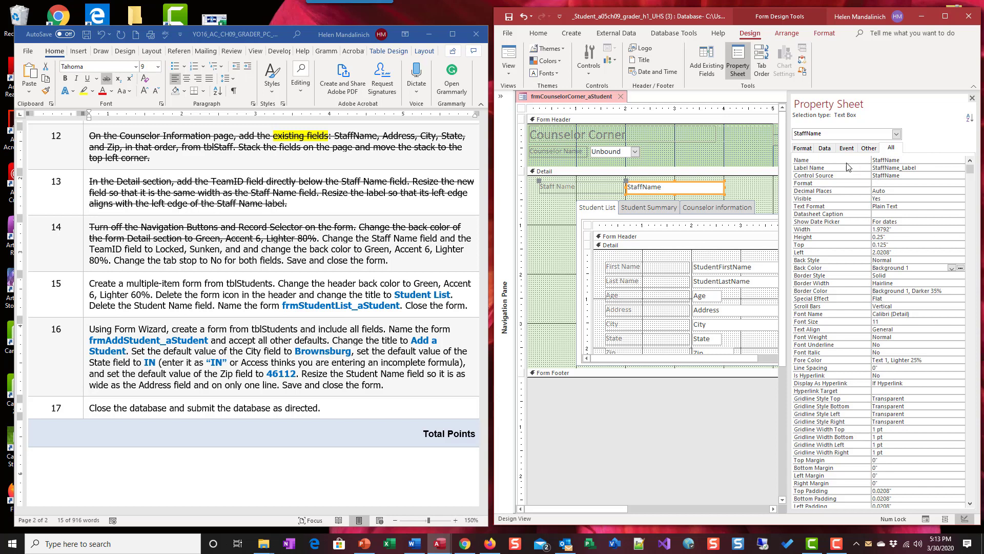
{"action": "left_click", "coordinate": [803, 148]}
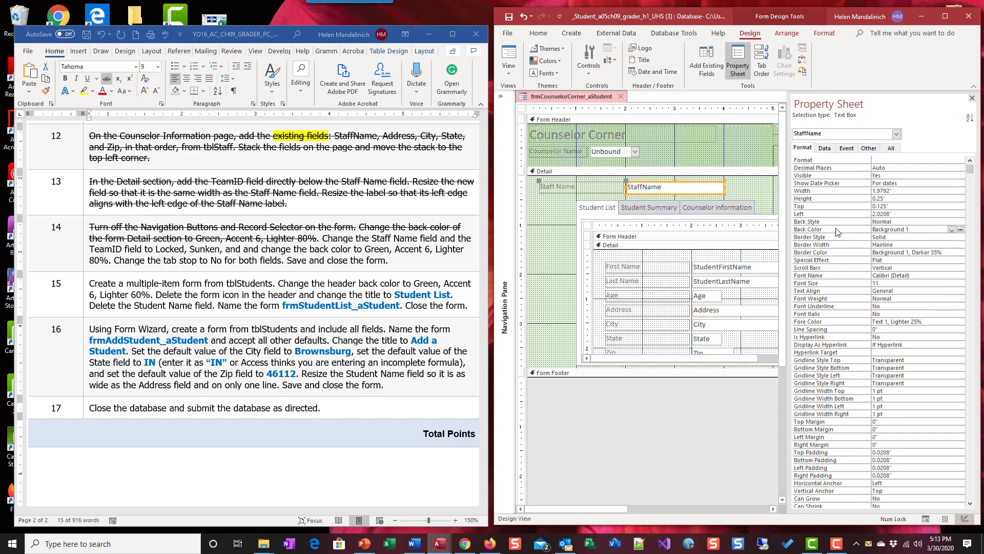
{"action": "left_click", "coordinate": [961, 230]}
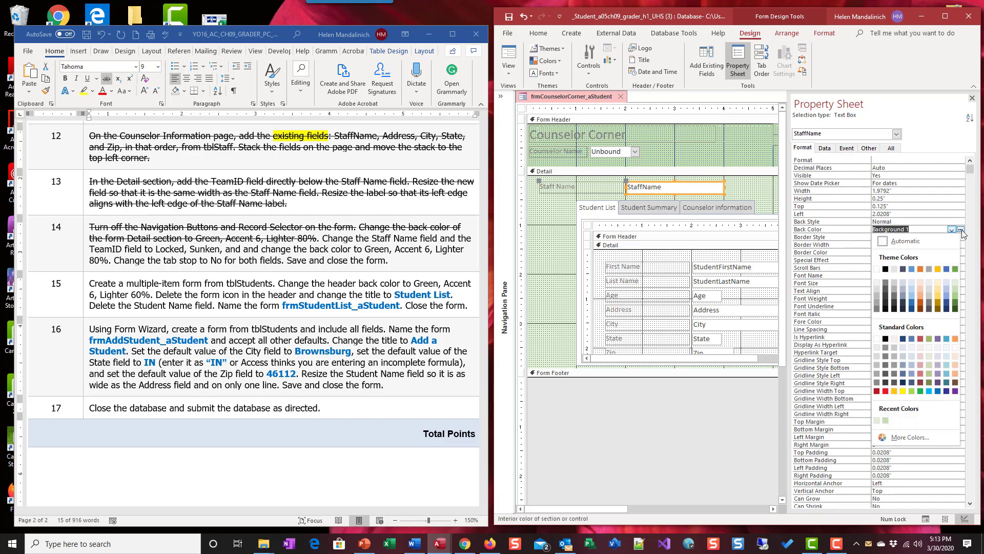
{"action": "left_click", "coordinate": [955, 282]}
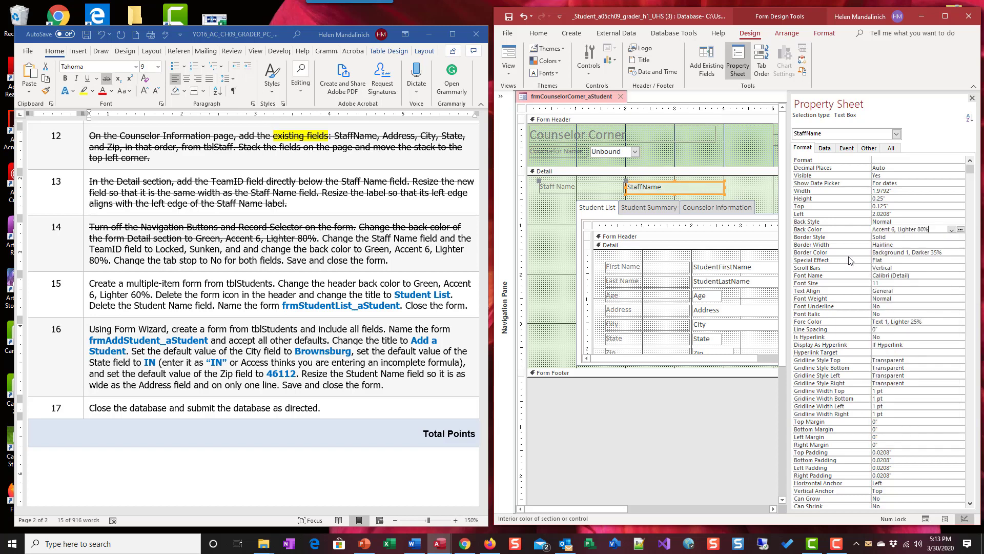
{"action": "left_click", "coordinate": [922, 260]}
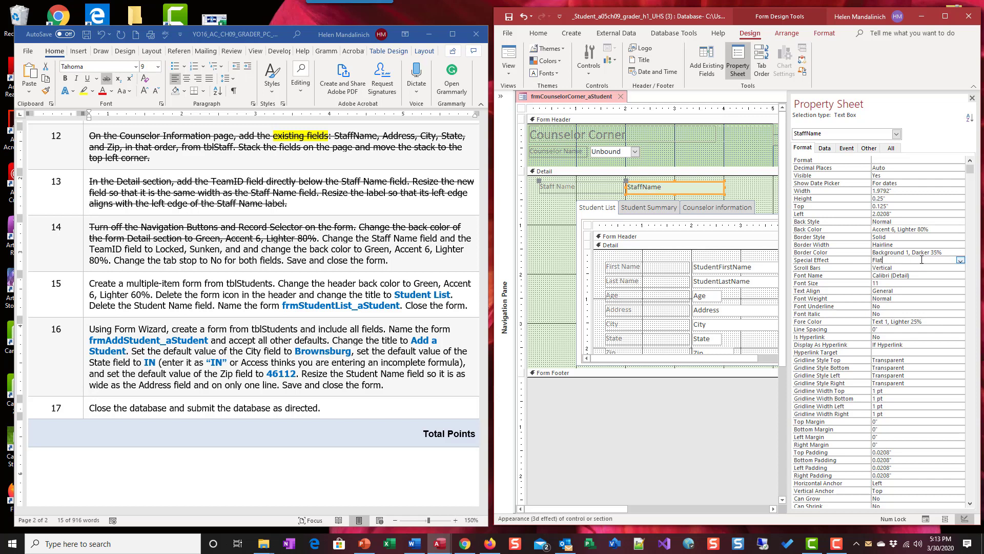
{"action": "left_click", "coordinate": [959, 261]}
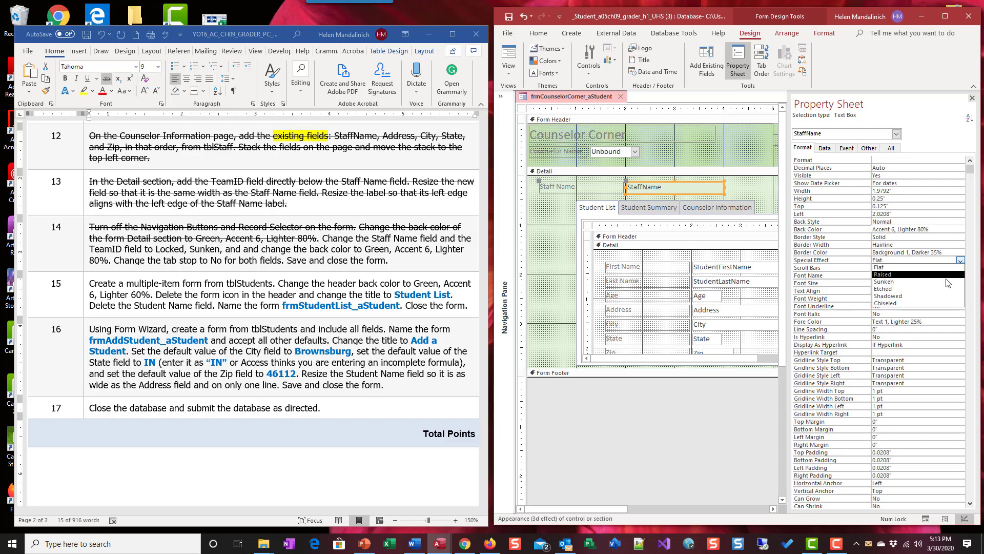
{"action": "left_click", "coordinate": [948, 282]}
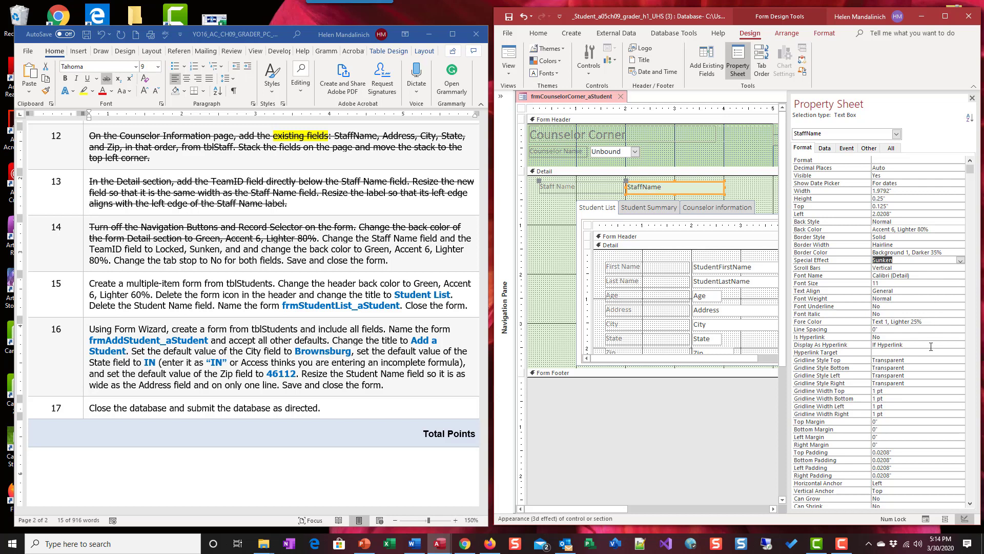
- Set the Locked property of the StaffName text box to Yes
{"action": "scroll", "coordinate": [929, 346], "scroll_direction": "down", "scroll_amount": 2}
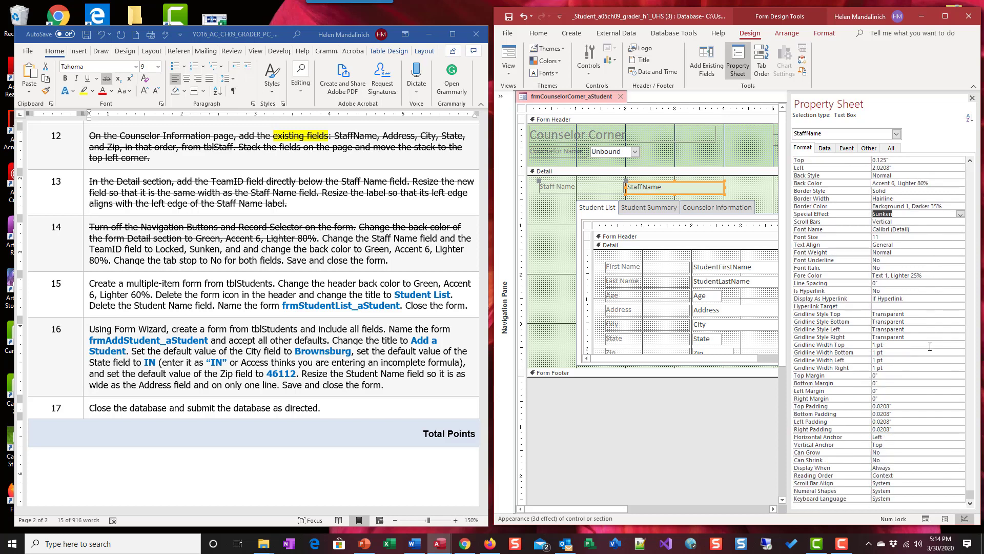
{"action": "left_click", "coordinate": [891, 148]}
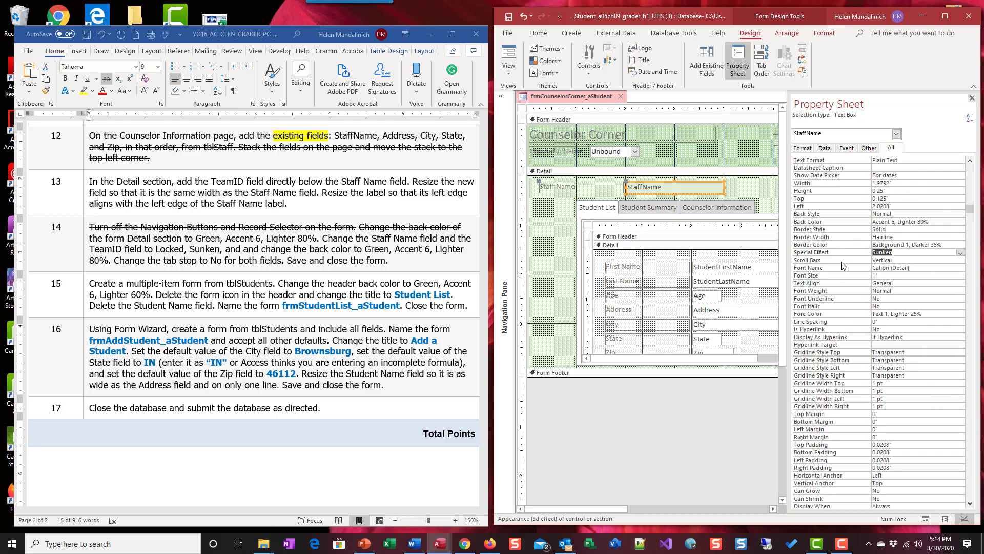
{"action": "scroll", "coordinate": [841, 264], "scroll_direction": "down", "scroll_amount": 3}
{"action": "scroll", "coordinate": [843, 269], "scroll_direction": "down", "scroll_amount": 4}
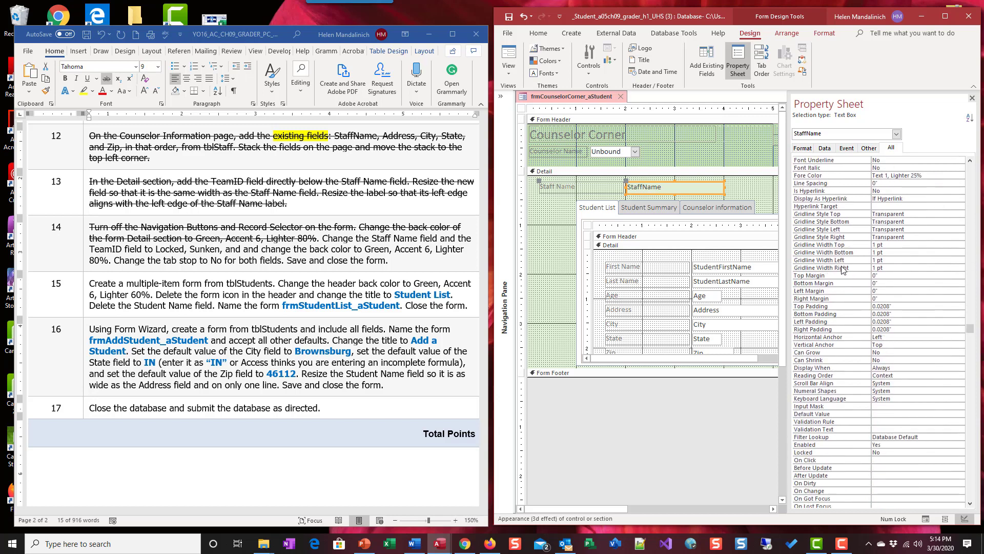
{"action": "scroll", "coordinate": [843, 269], "scroll_direction": "down", "scroll_amount": 6}
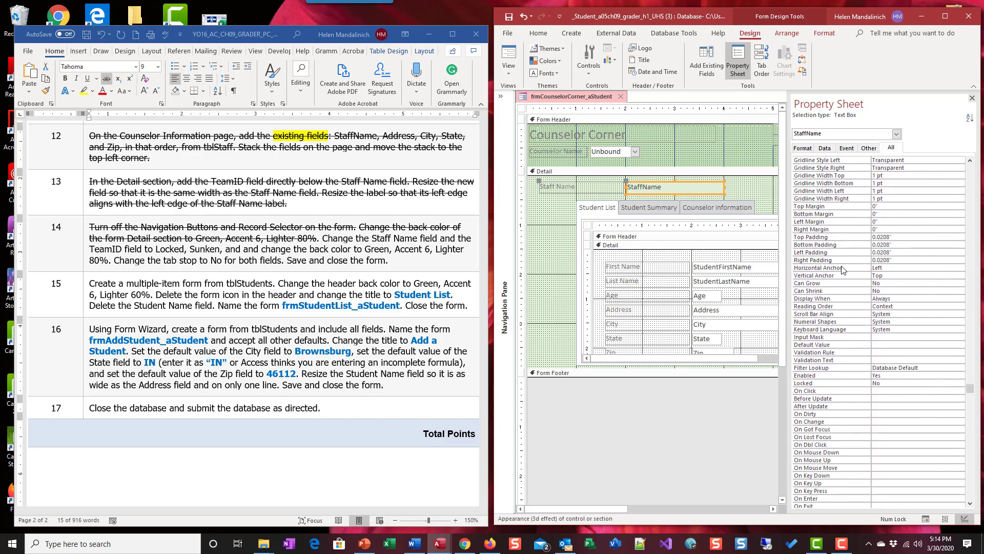
{"action": "scroll", "coordinate": [843, 269], "scroll_direction": "up", "scroll_amount": 6}
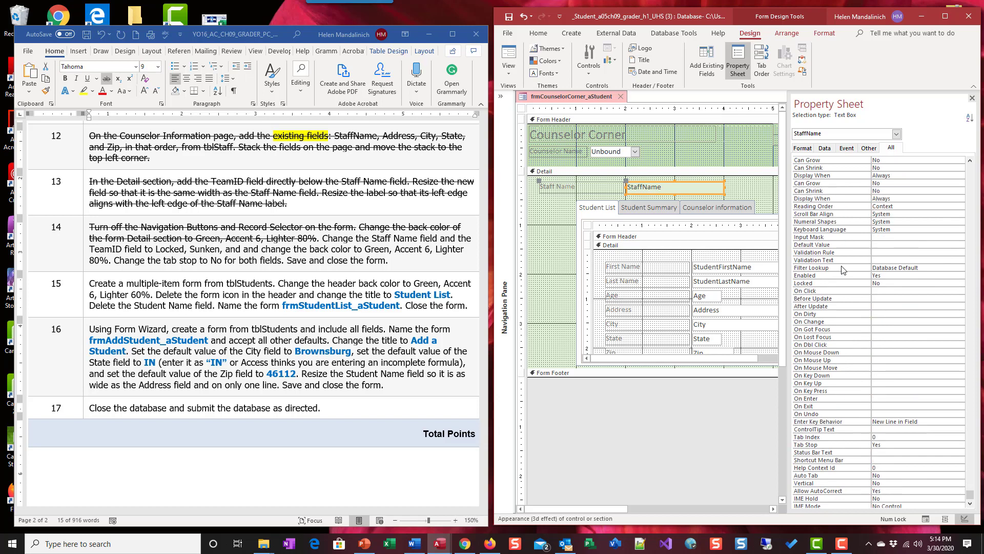
{"action": "left_click", "coordinate": [824, 148]}
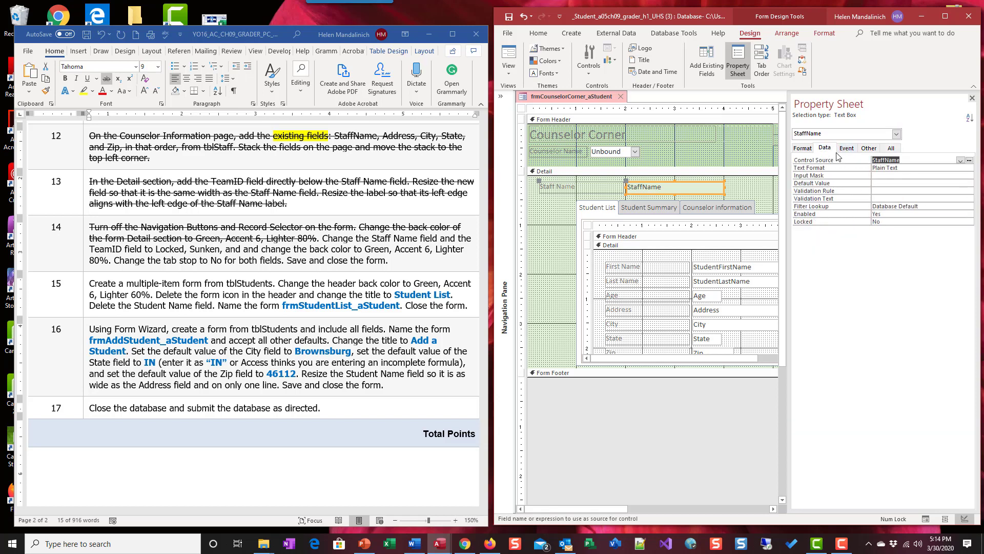
{"action": "double_click", "coordinate": [875, 222]}
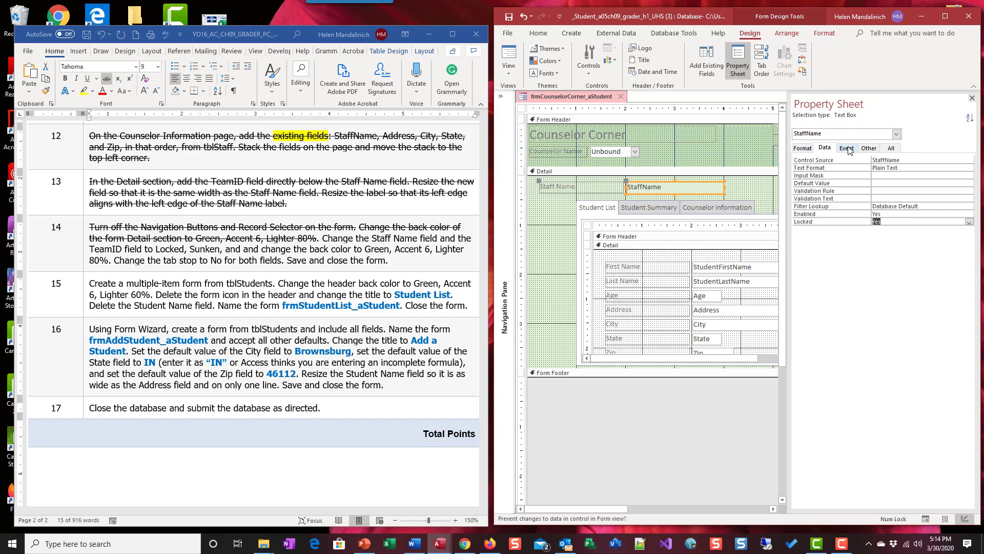
- Set the Tab Stop property of the StaffName text box to No
{"action": "left_click", "coordinate": [803, 148]}
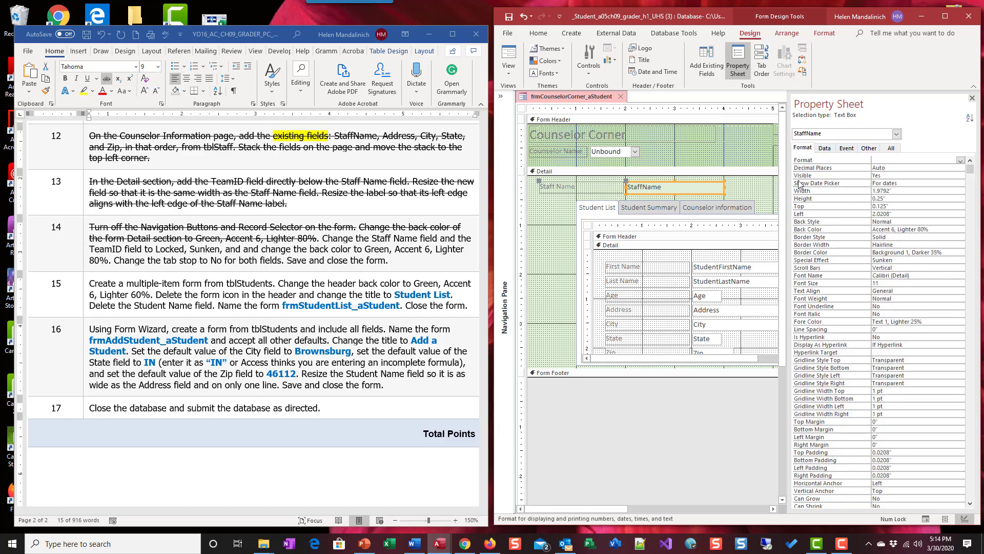
{"action": "left_click", "coordinate": [892, 148]}
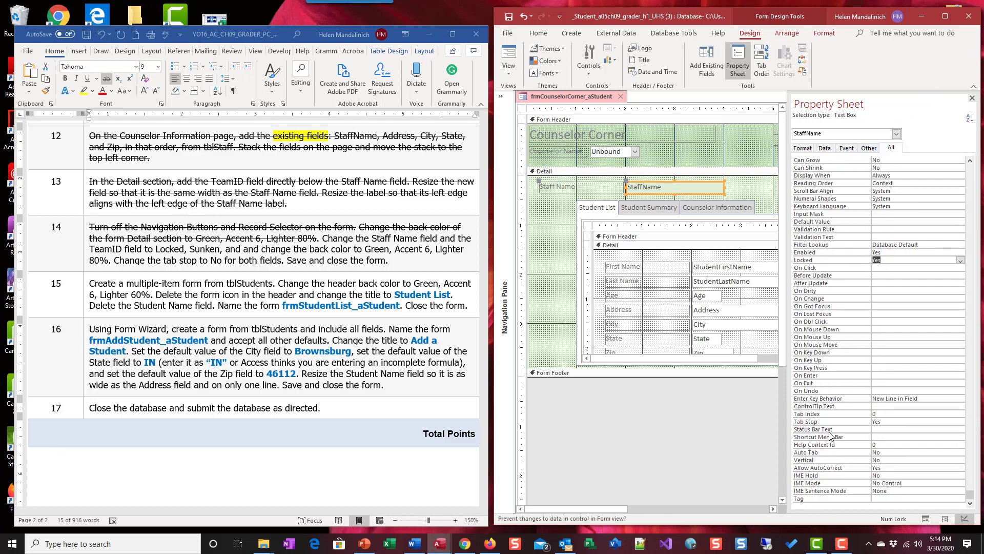
{"action": "double_click", "coordinate": [882, 421]}
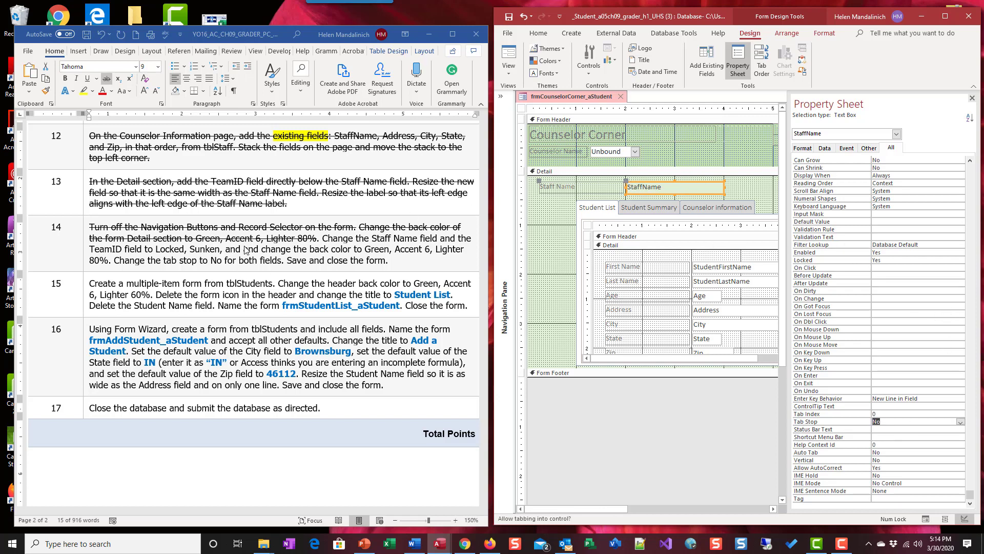
- In the Word instructions, strike through the words "Staff Name" in item 14
{"action": "left_click", "coordinate": [373, 236]}
{"action": "left_click_drag", "start_coordinate": [373, 236], "coordinate": [419, 237]}
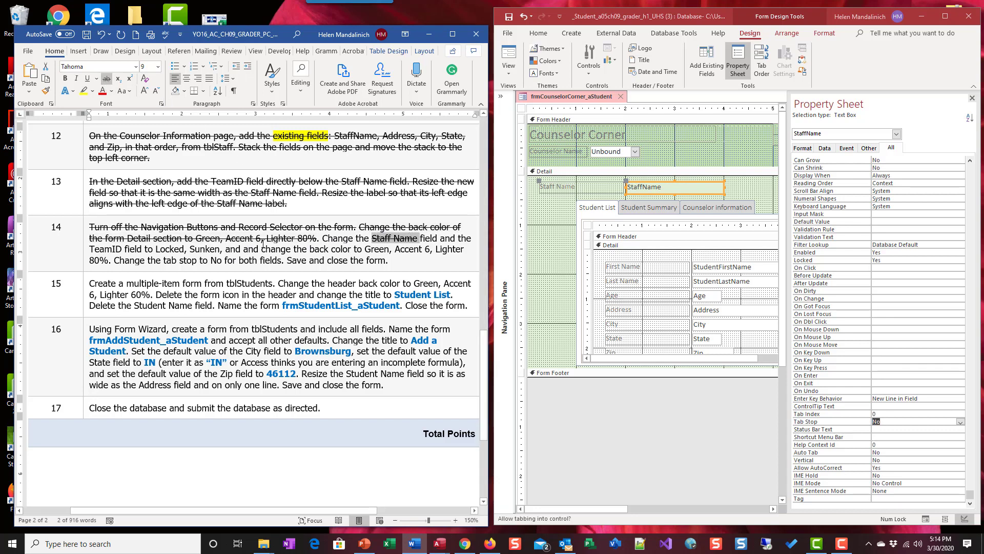
- In Access, set the Counselor Name combo box's back color to Green, Accent 6, Lighter 80% and close the property sheet
{"action": "left_click", "coordinate": [613, 153]}
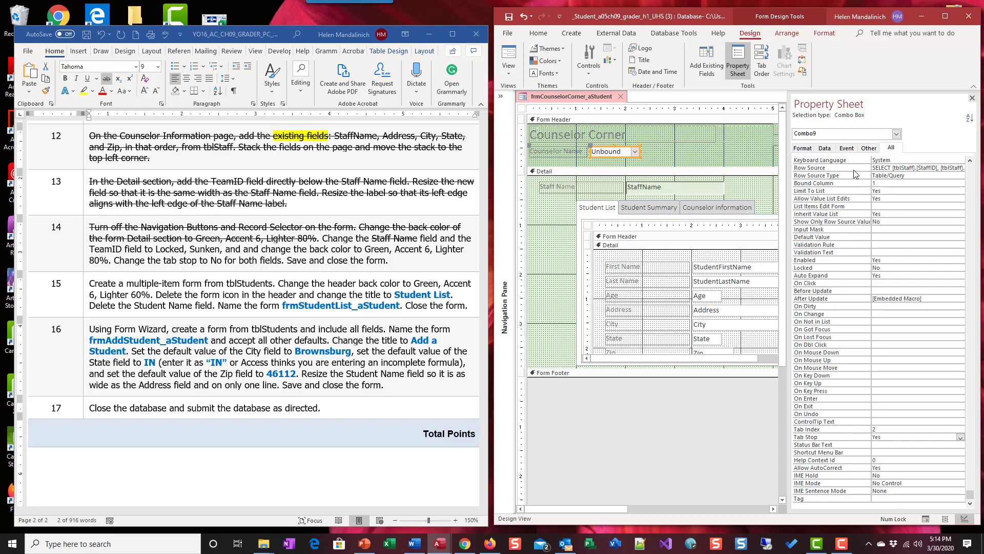
{"action": "scroll", "coordinate": [870, 227], "scroll_direction": "up", "scroll_amount": 4}
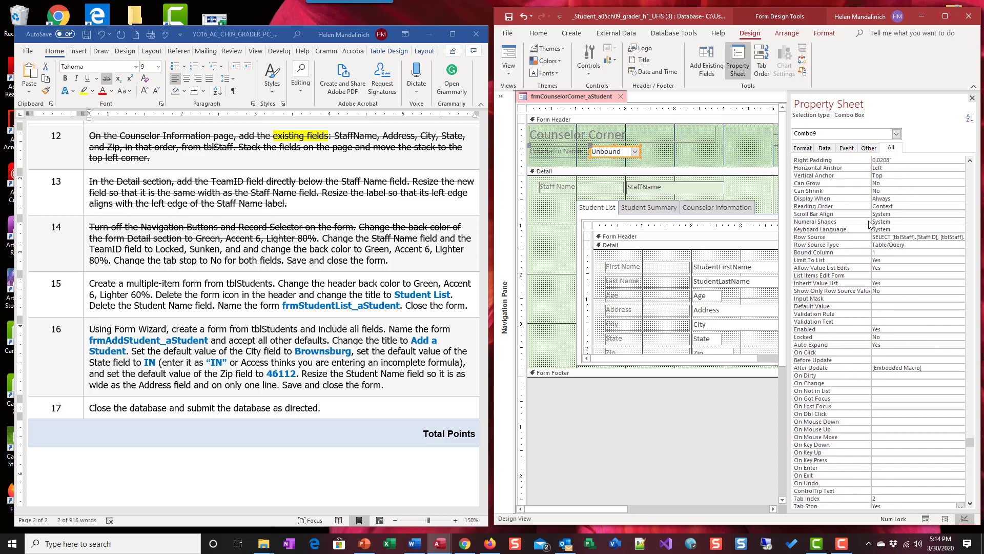
{"action": "left_click_drag", "start_coordinate": [970, 425], "coordinate": [979, 152]}
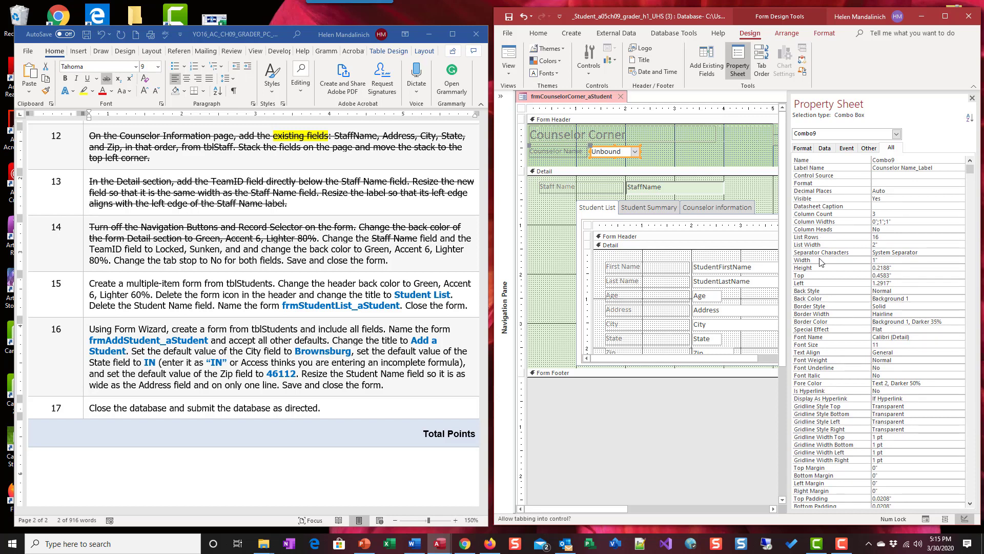
{"action": "left_click", "coordinate": [802, 148]}
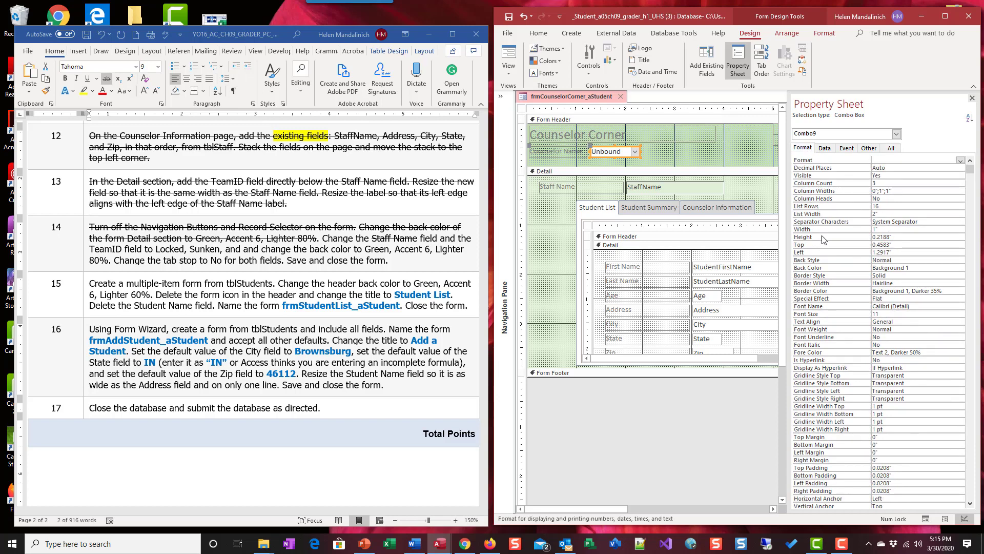
{"action": "left_click", "coordinate": [919, 267]}
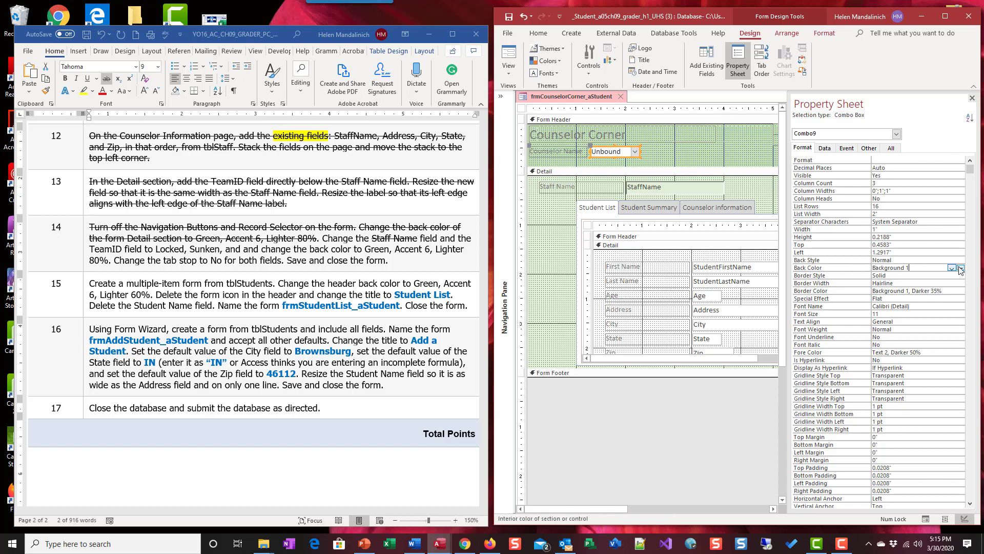
{"action": "left_click", "coordinate": [951, 268]}
{"action": "left_click", "coordinate": [955, 321]}
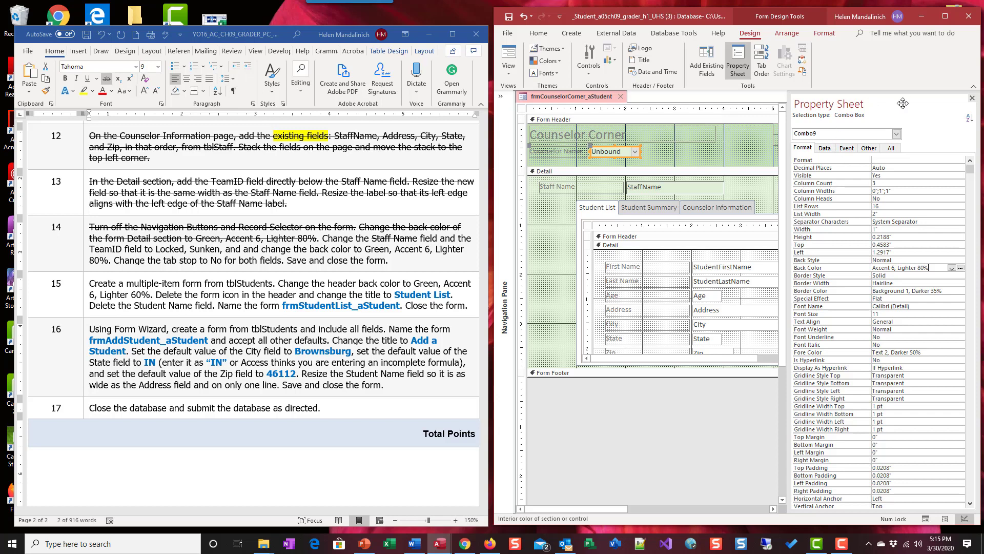
{"action": "left_click", "coordinate": [971, 97]}
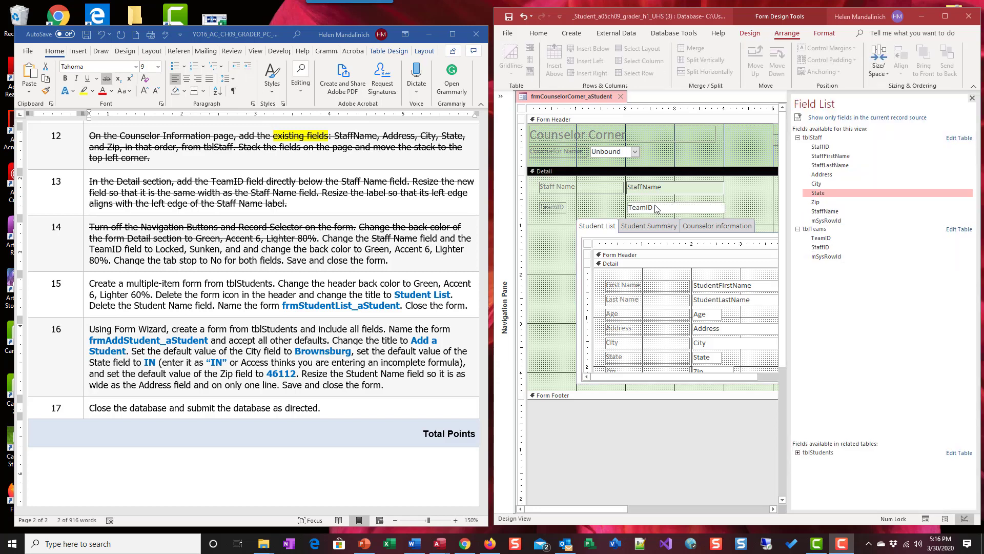
- Set the TeamID text box's back color to Green, Accent 6, Lighter 80%, closing the field list and showing the property sheet
{"action": "left_click", "coordinate": [665, 208]}
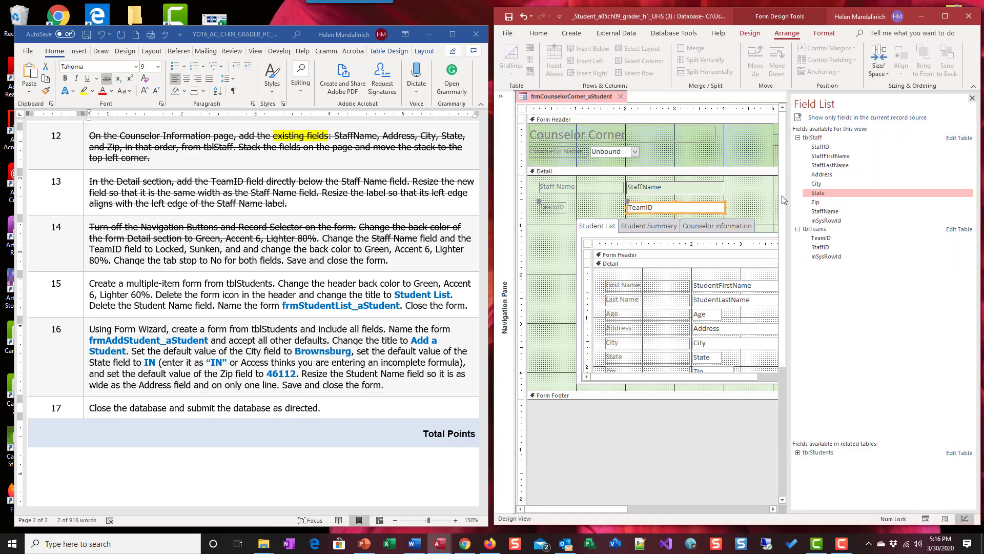
{"action": "left_click", "coordinate": [972, 98]}
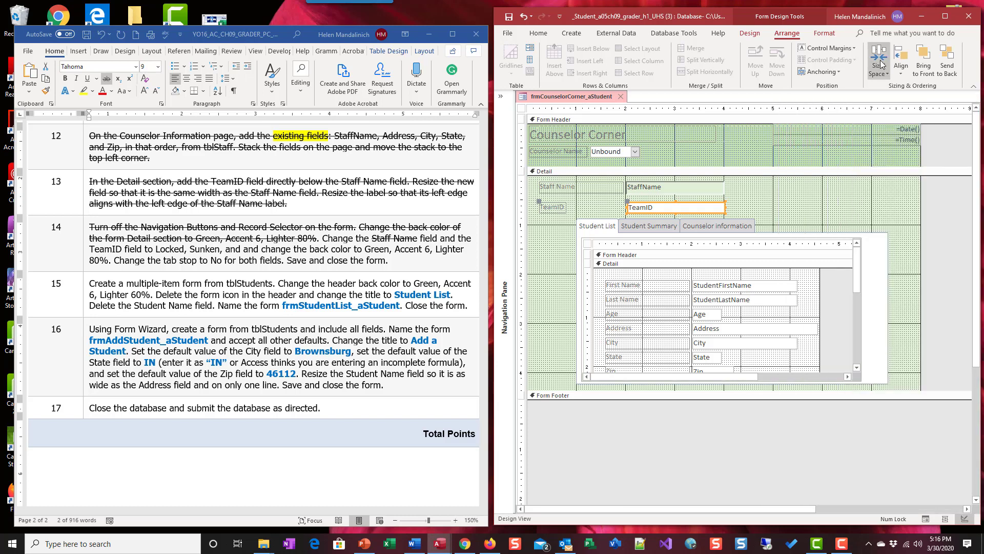
{"action": "left_click", "coordinate": [750, 34]}
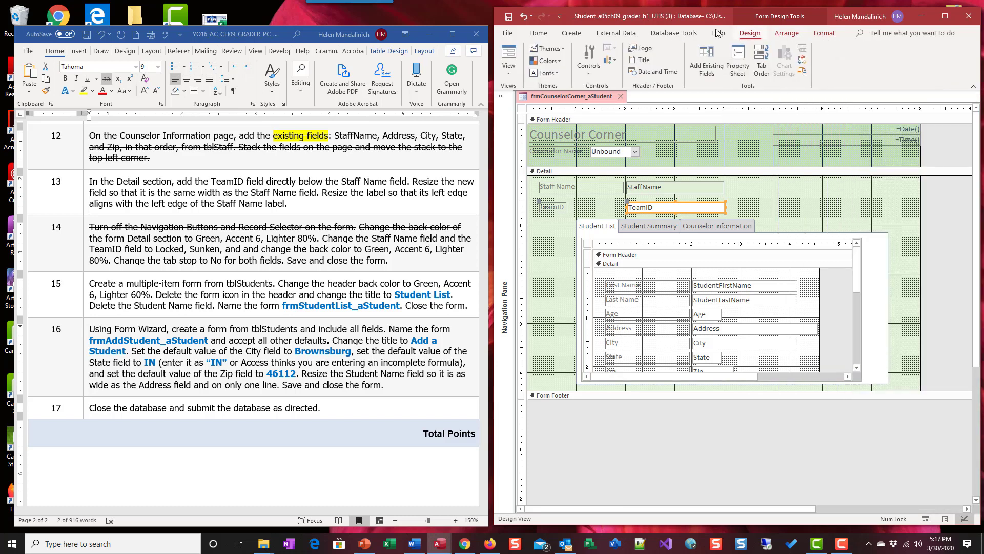
{"action": "left_click", "coordinate": [738, 64]}
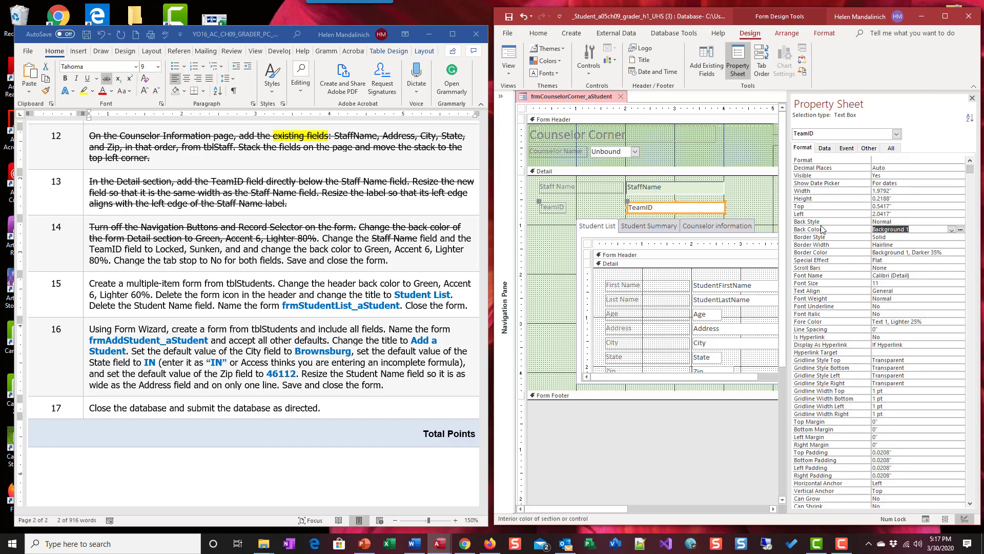
{"action": "left_click", "coordinate": [960, 230]}
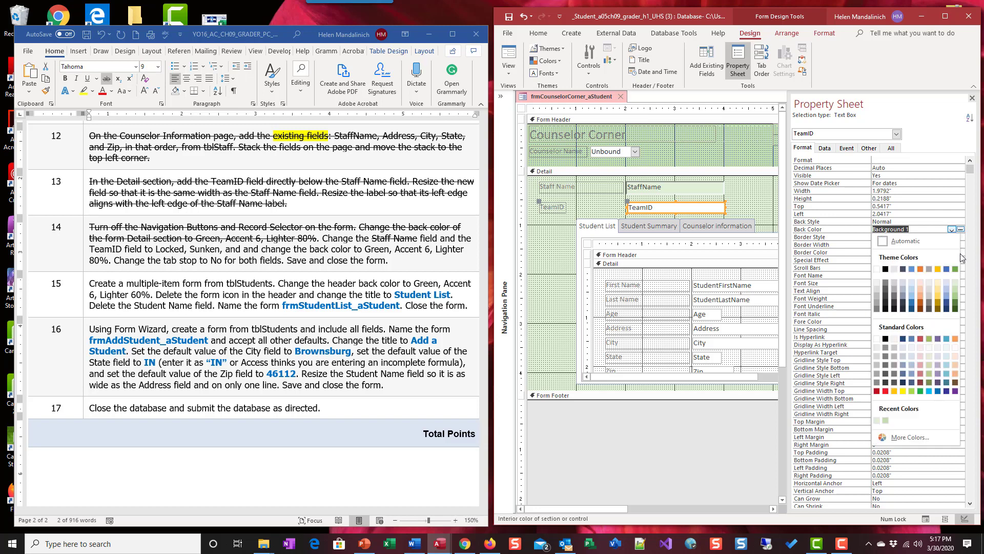
{"action": "left_click", "coordinate": [955, 283]}
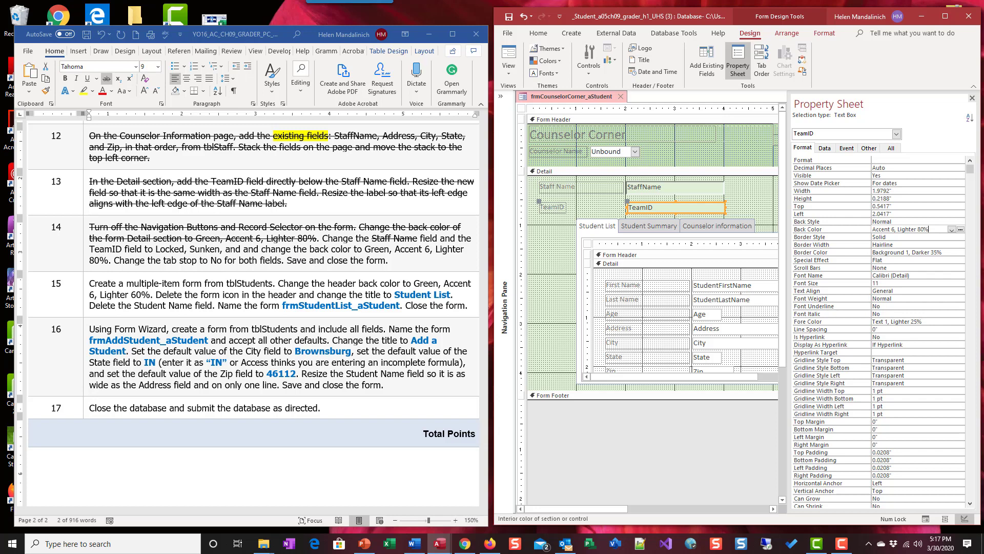
- Set the TeamID text box's Locked property to Yes and its Tab Stop property to No
{"action": "left_click", "coordinate": [825, 148]}
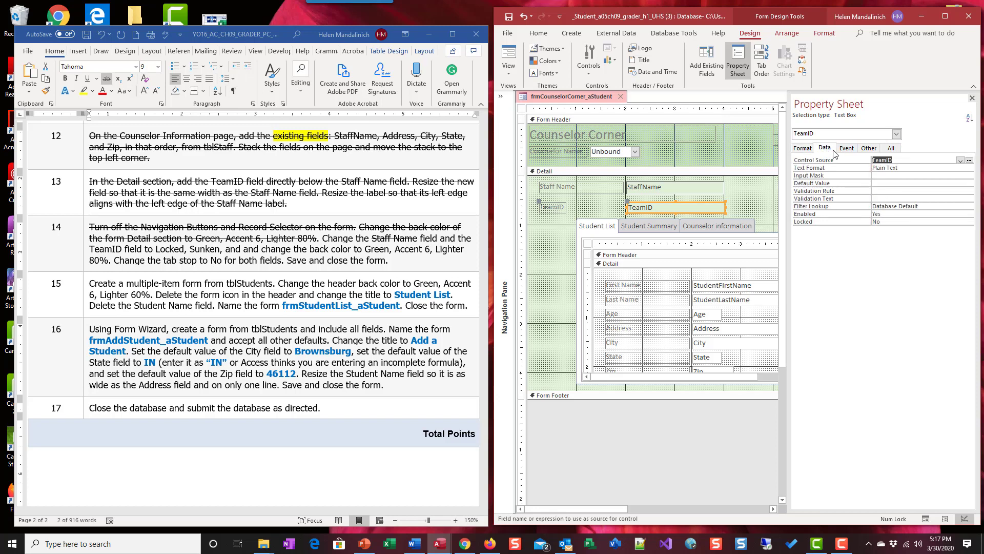
{"action": "double_click", "coordinate": [878, 221]}
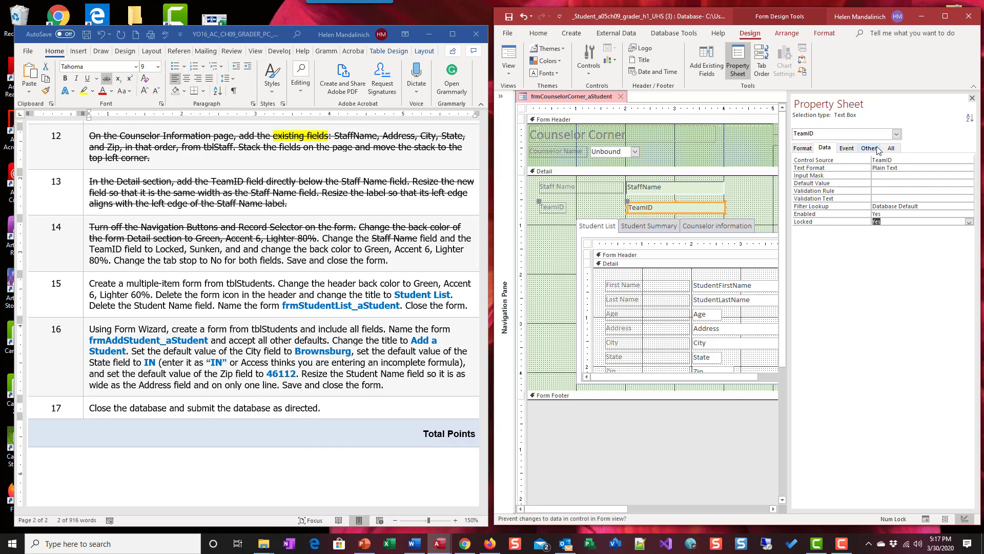
{"action": "left_click", "coordinate": [848, 148]}
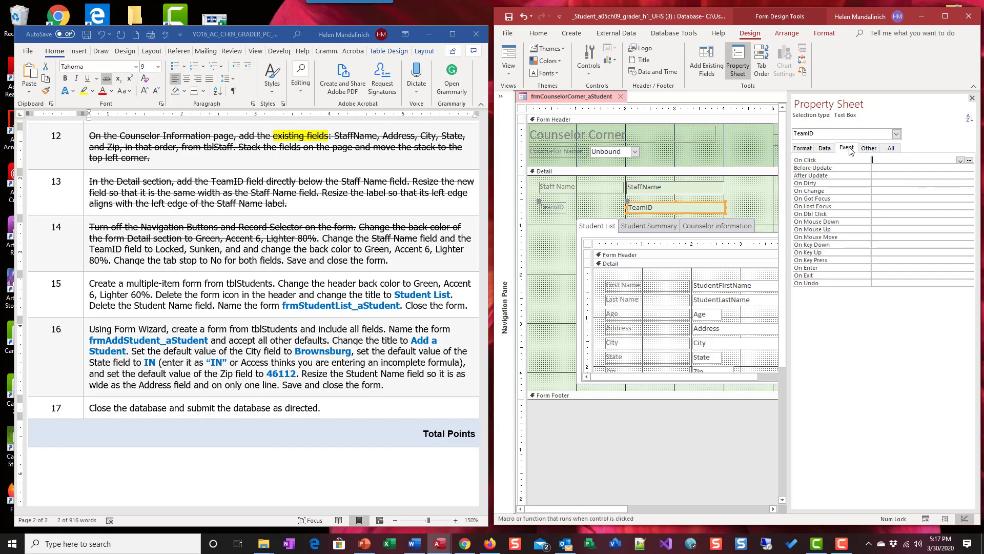
{"action": "left_click", "coordinate": [814, 148]}
{"action": "left_click", "coordinate": [890, 148]}
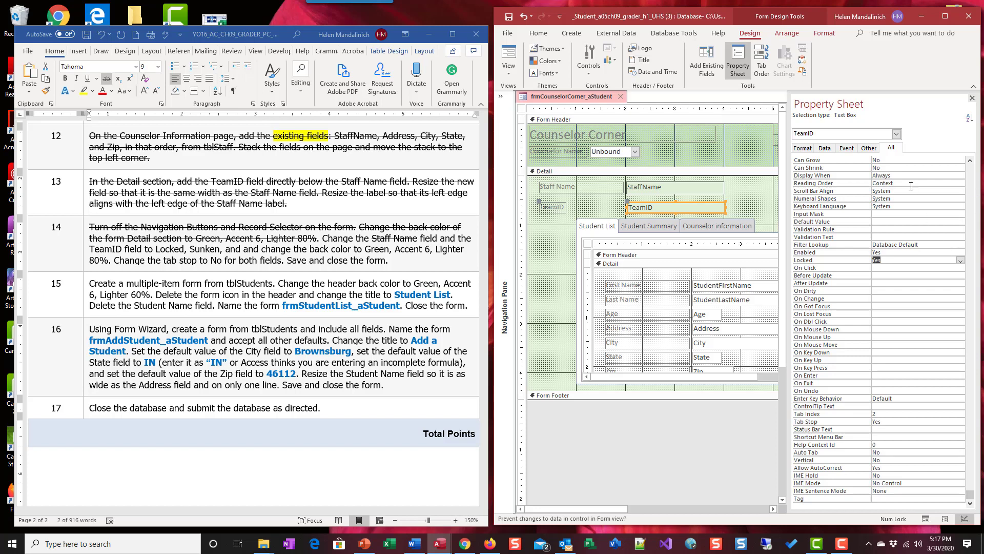
{"action": "left_click", "coordinate": [809, 148]}
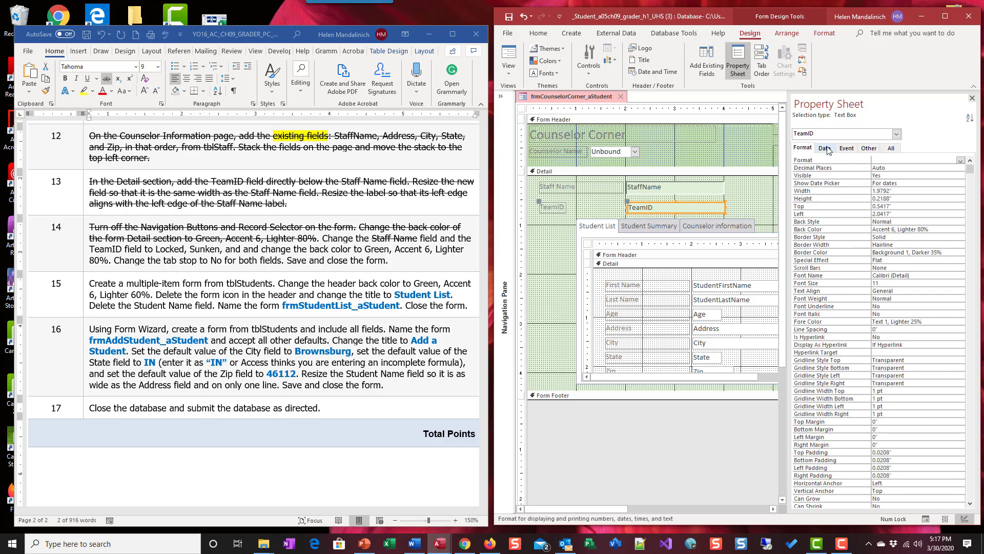
{"action": "left_click", "coordinate": [823, 148]}
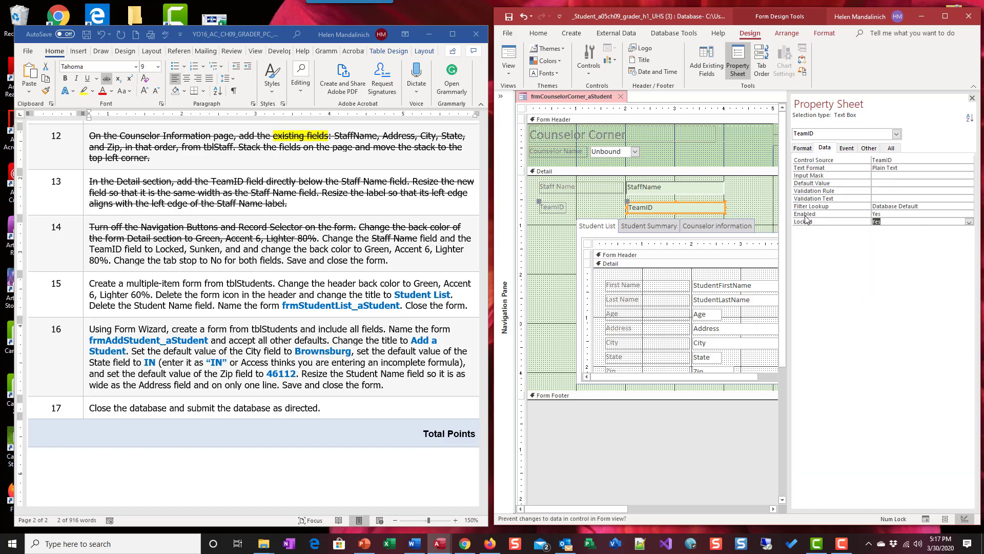
{"action": "left_click", "coordinate": [869, 148]}
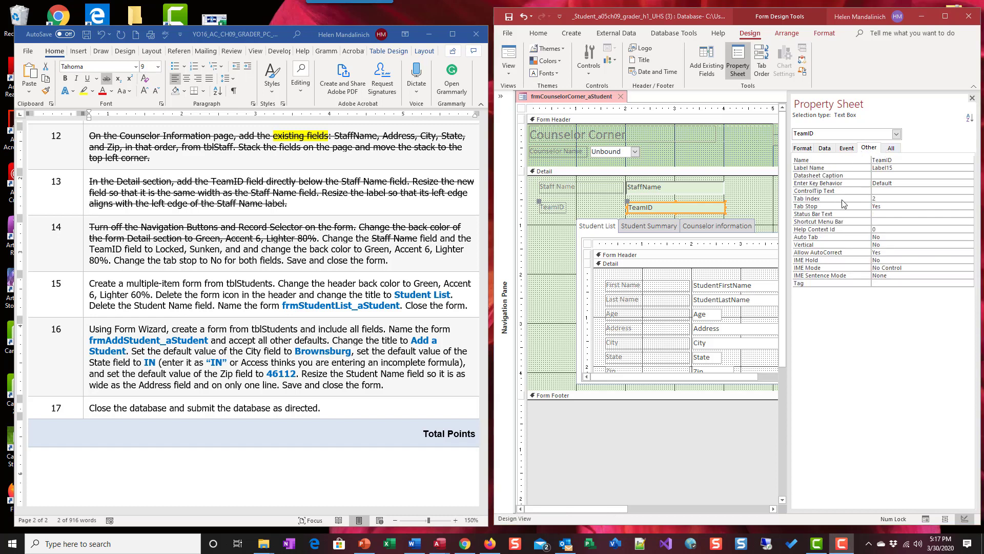
{"action": "double_click", "coordinate": [877, 207]}
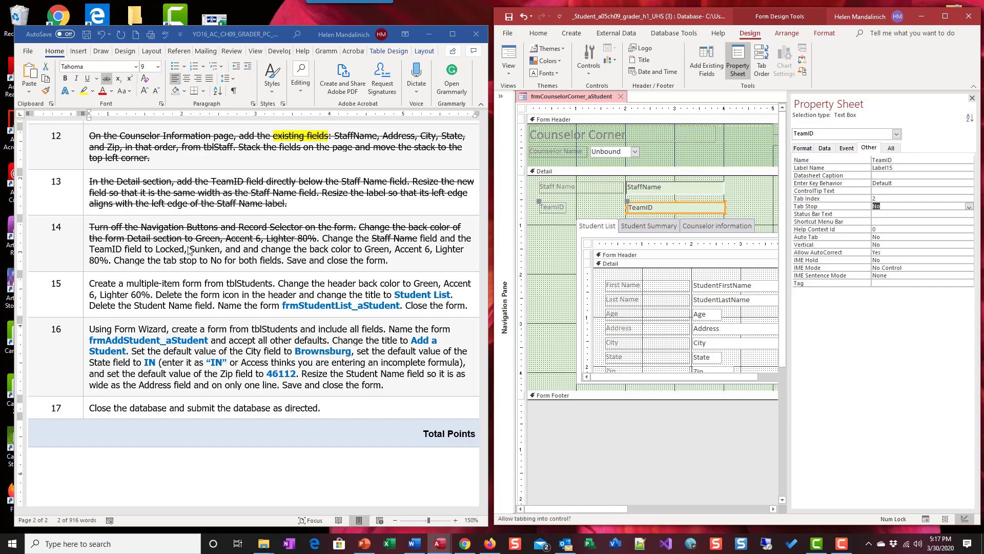
- Set the TeamID text box's special effect to Sunken
{"action": "left_click", "coordinate": [805, 149]}
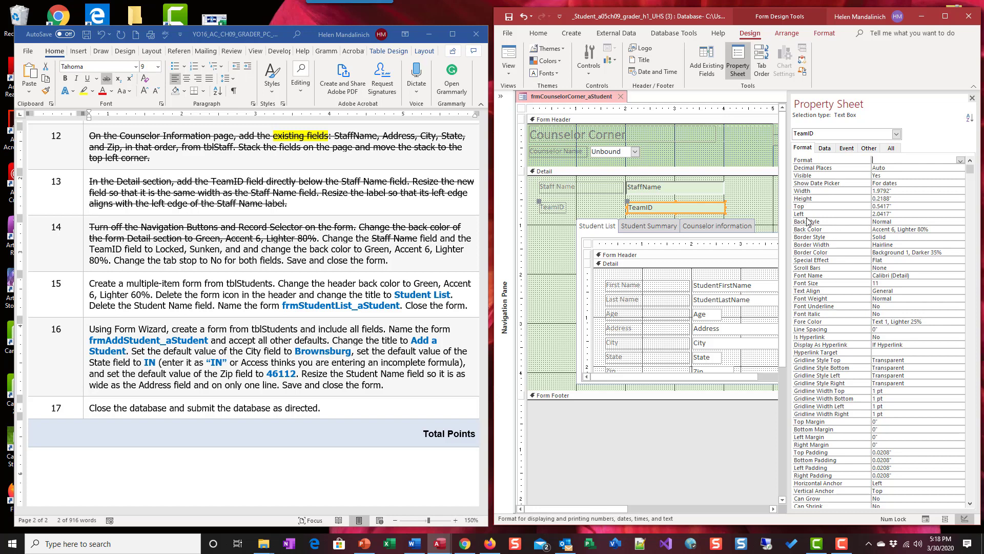
{"action": "left_click", "coordinate": [889, 260]}
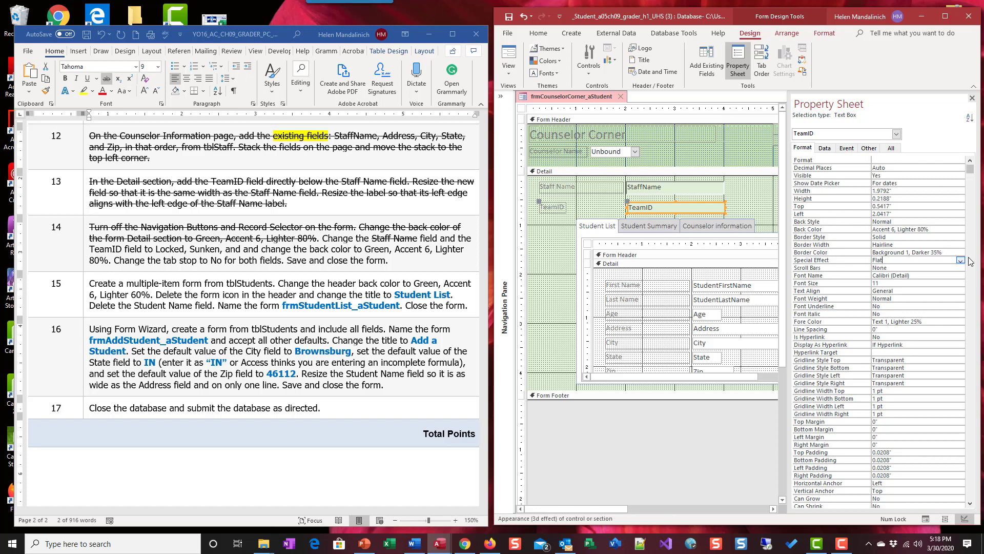
{"action": "left_click", "coordinate": [960, 260]}
{"action": "left_click", "coordinate": [949, 281]}
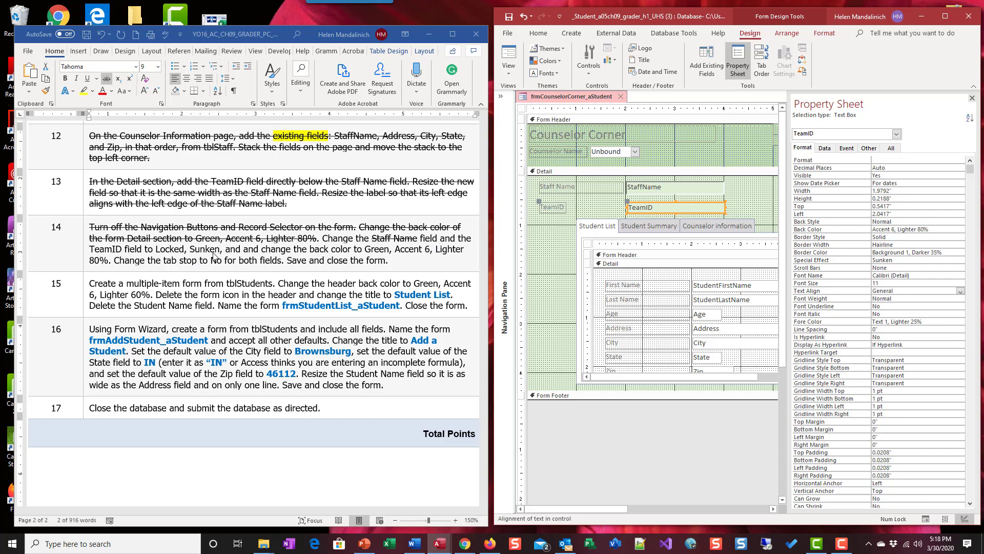
- Review the TeamID text box's formatting, locking and tab stop properties, and close the property sheet
{"action": "left_click", "coordinate": [823, 148]}
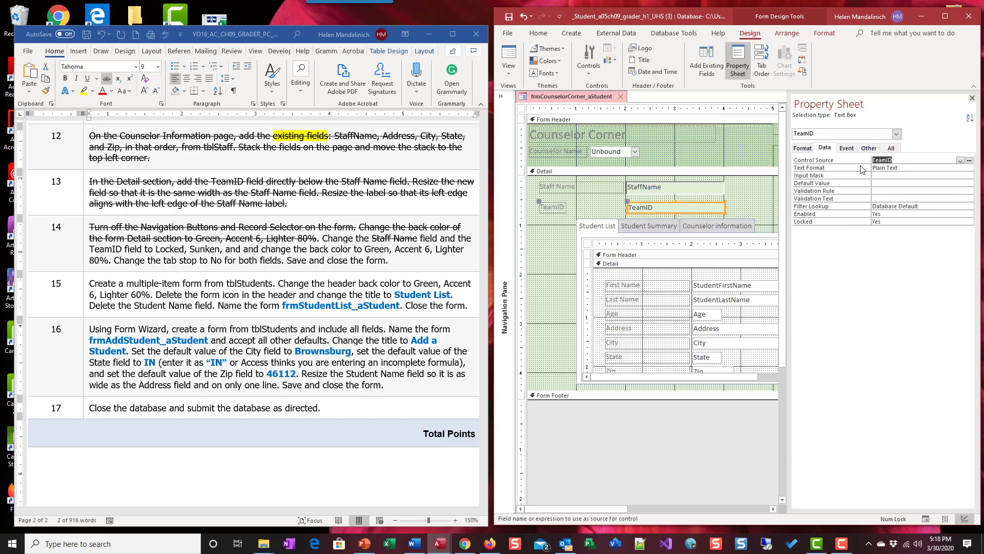
{"action": "left_click", "coordinate": [803, 148]}
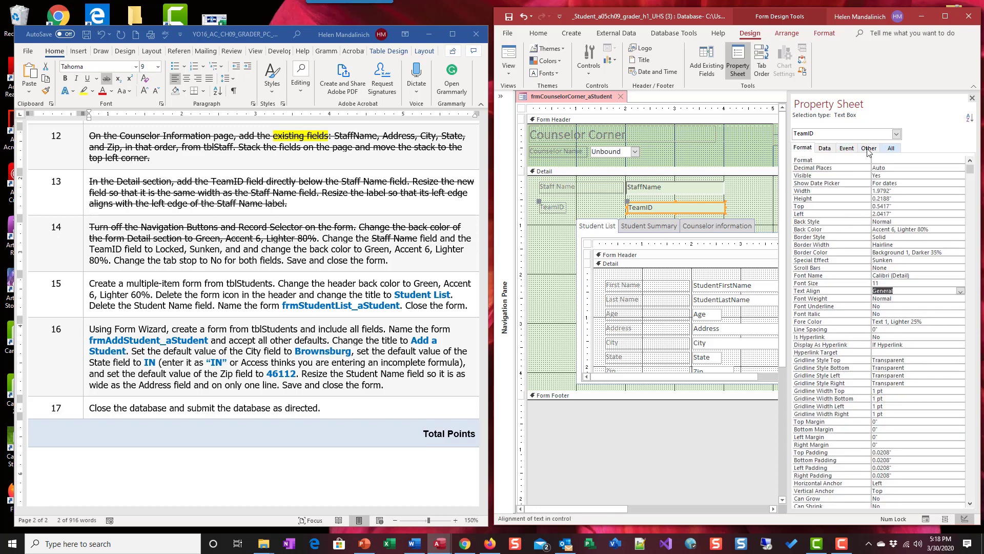
{"action": "left_click", "coordinate": [825, 148]}
{"action": "left_click", "coordinate": [846, 148]}
{"action": "left_click", "coordinate": [869, 148]}
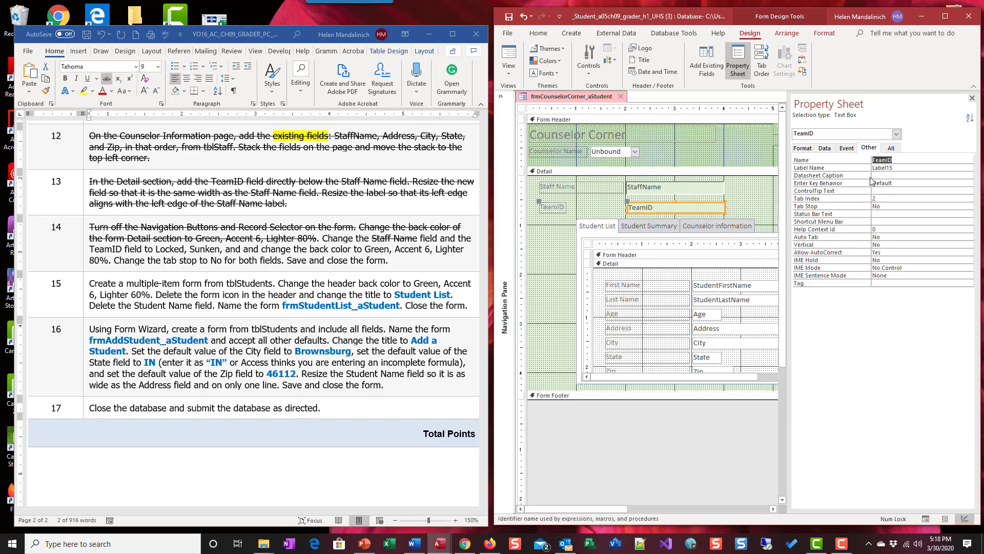
{"action": "left_click", "coordinate": [971, 97]}
{"action": "left_click", "coordinate": [773, 201]}
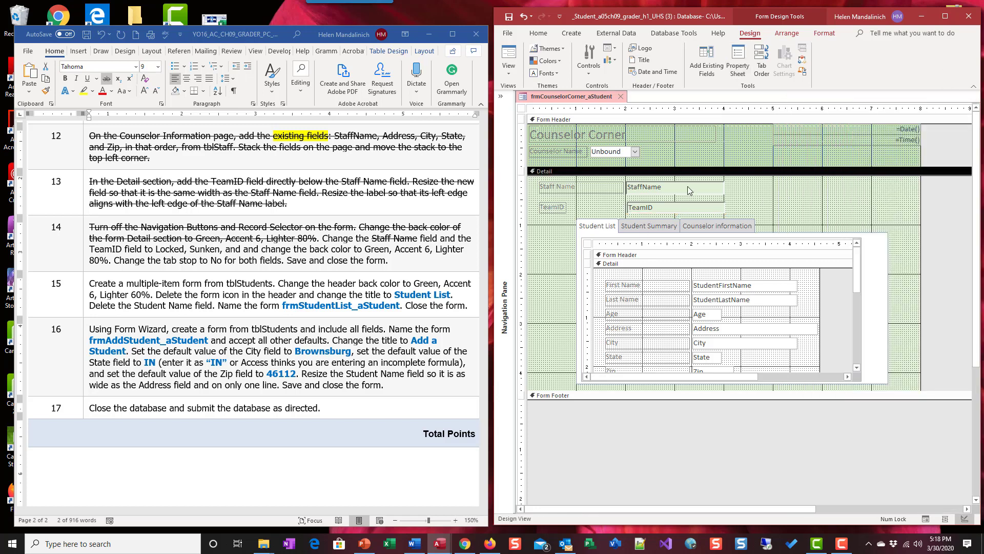
- In the Word instructions, strike through the rest of item 14, from "Change the Staff Name field" to "Save and close the form."
{"action": "left_click", "coordinate": [382, 262]}
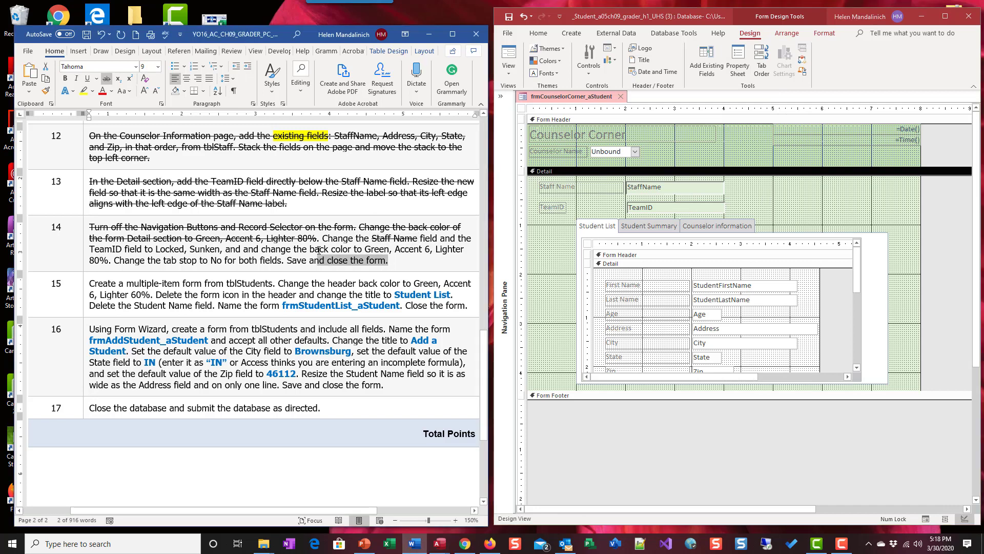
{"action": "left_click_drag", "start_coordinate": [388, 261], "coordinate": [322, 238]}
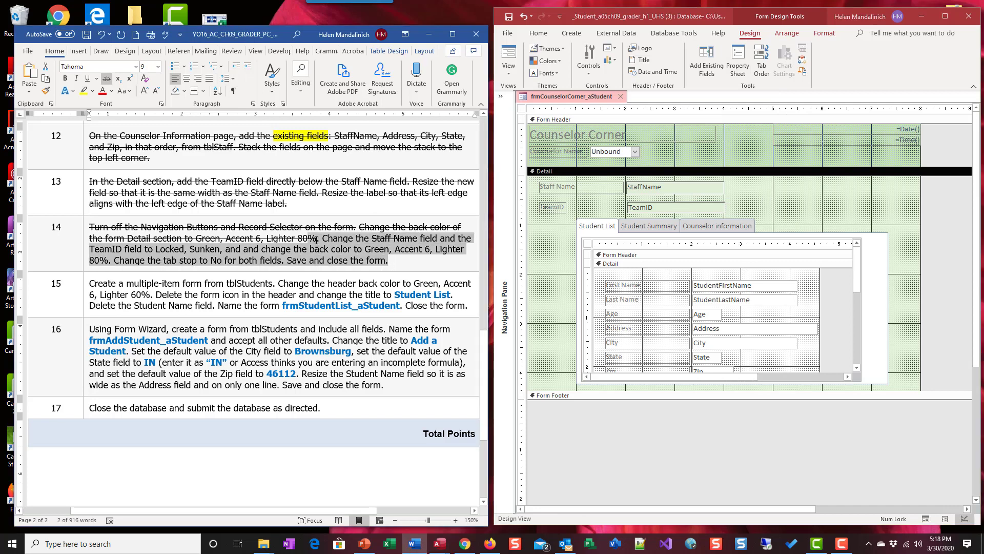
{"action": "left_click", "coordinate": [106, 80]}
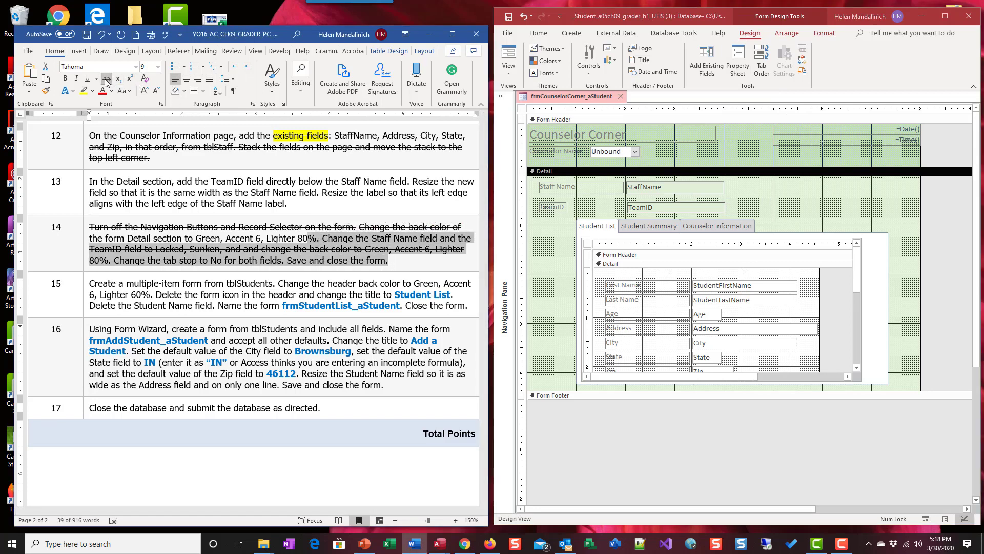
{"action": "left_click", "coordinate": [435, 264]}
{"action": "scroll", "coordinate": [420, 333], "scroll_direction": "down", "scroll_amount": 3}
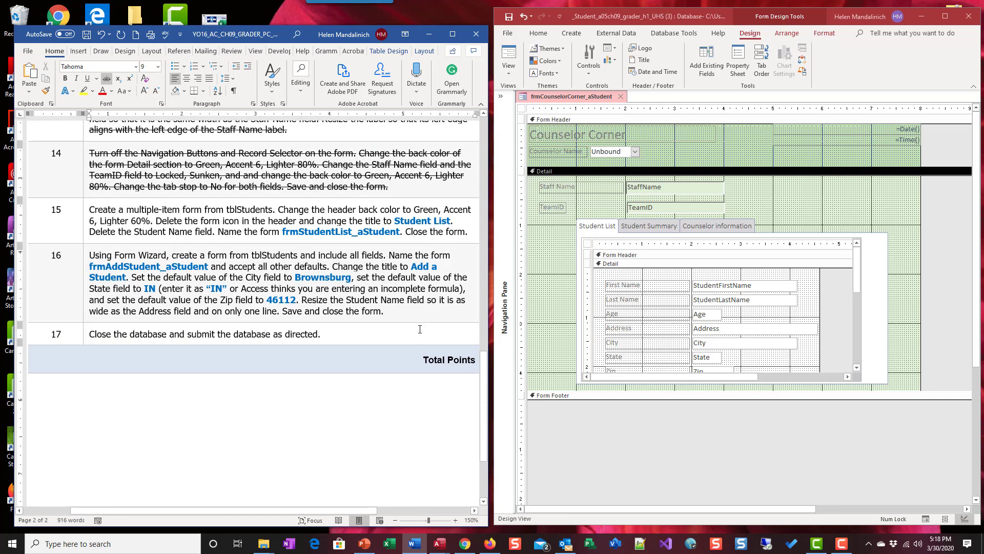
{"action": "scroll", "coordinate": [419, 329], "scroll_direction": "up", "scroll_amount": 1}
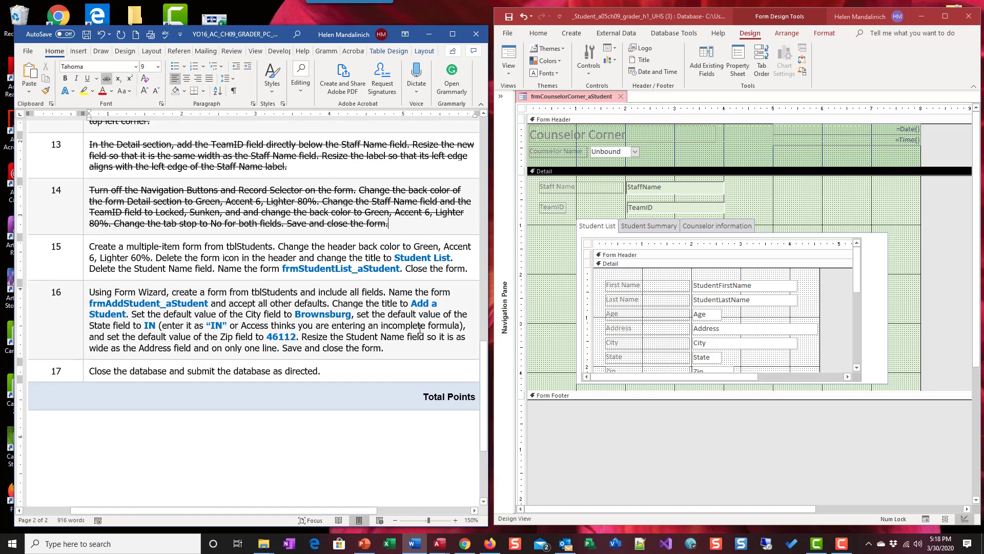
- In Access, save frmCounselorCorner_aStudent and display it in Form view
{"action": "left_click", "coordinate": [509, 18]}
{"action": "left_click", "coordinate": [962, 414]}
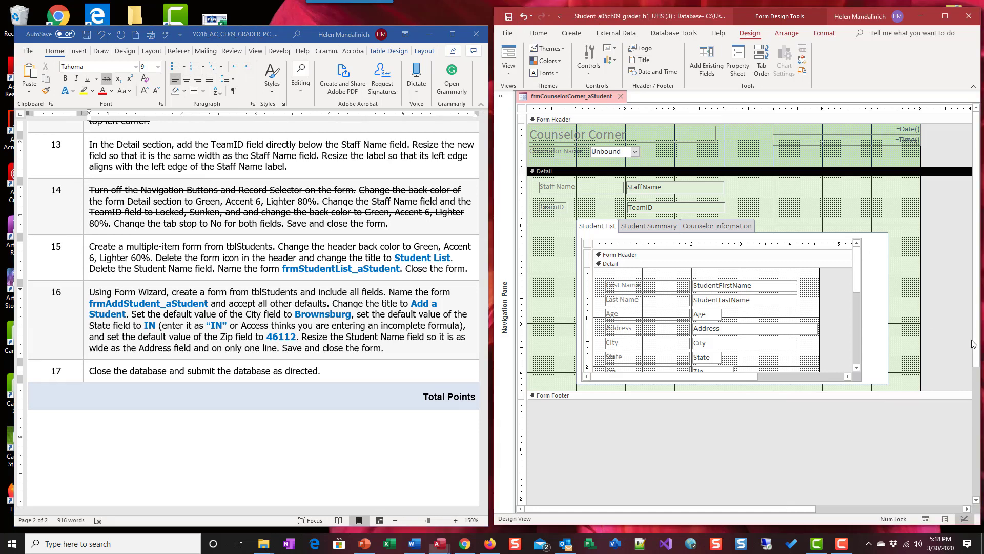
{"action": "left_click", "coordinate": [510, 56]}
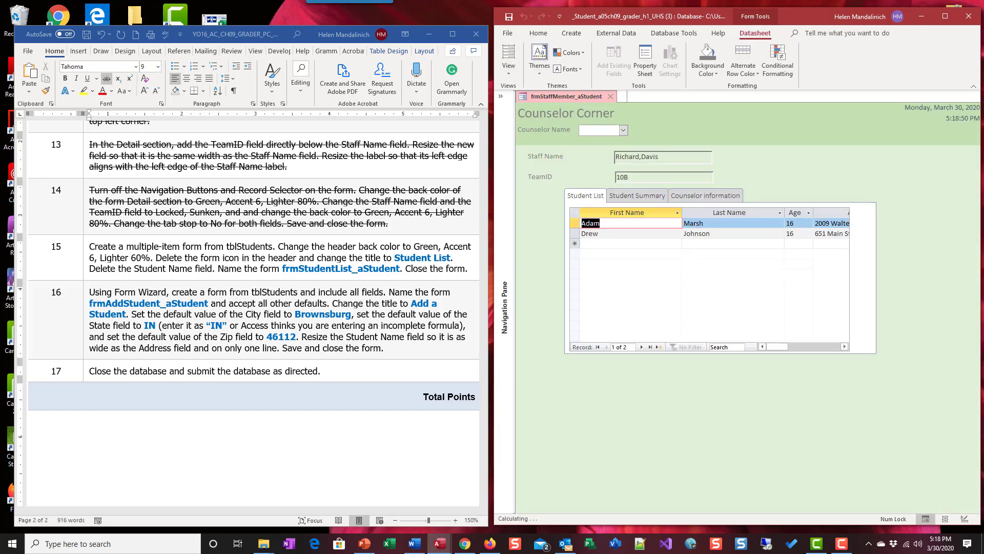
- Choose the fifth counselor in the Counselor Name list and check the Student List, Student Summary and Counselor Information pages
{"action": "left_click", "coordinate": [964, 455]}
{"action": "left_click", "coordinate": [623, 130]}
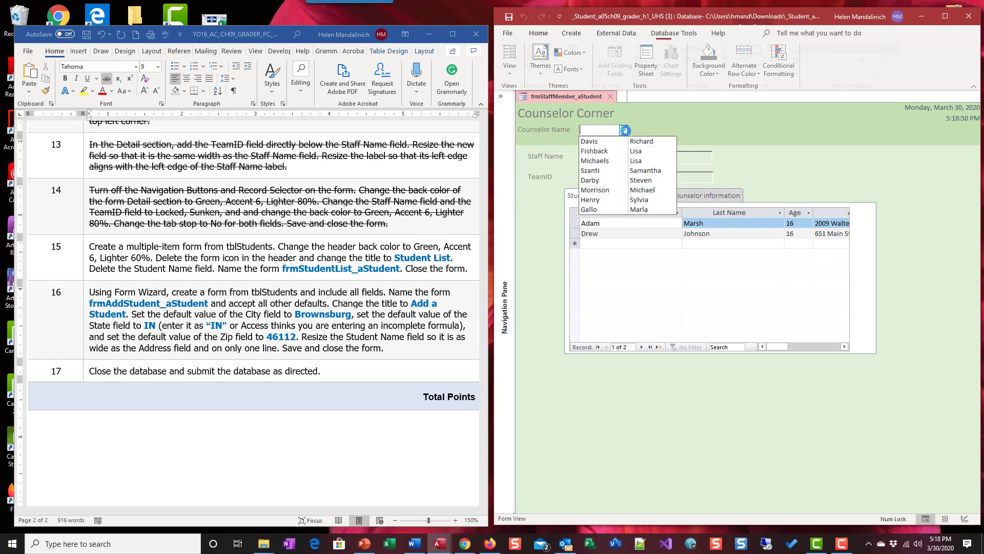
{"action": "left_click", "coordinate": [659, 182]}
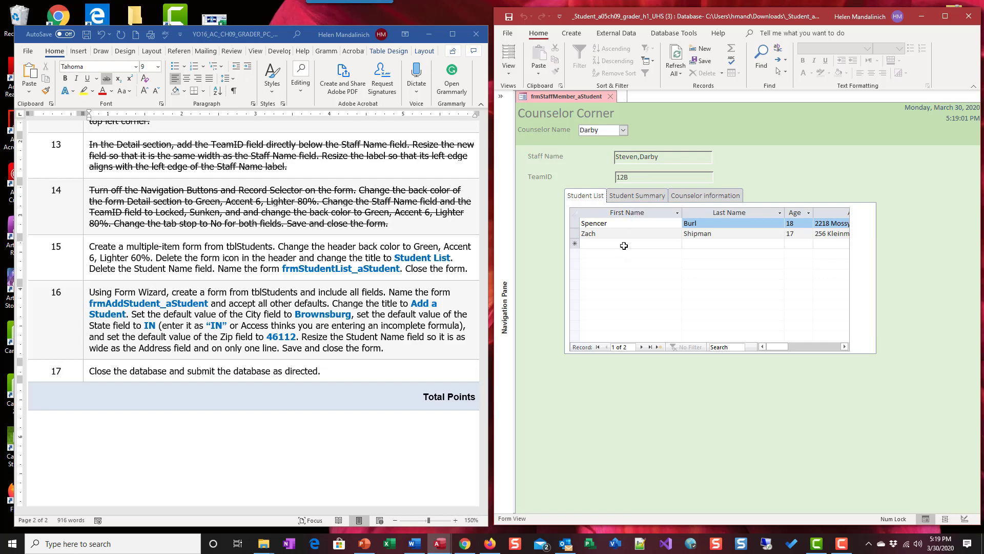
{"action": "left_click", "coordinate": [645, 197]}
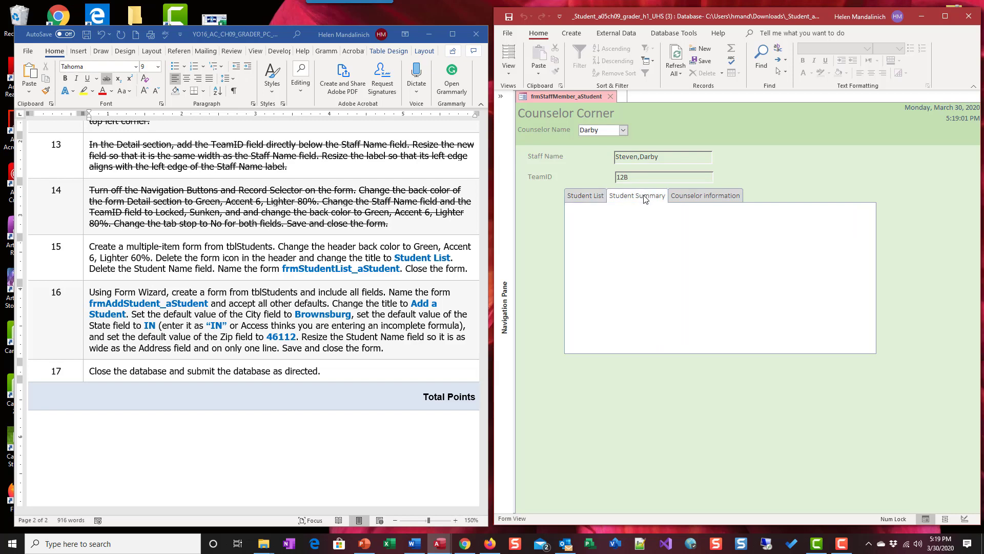
{"action": "left_click", "coordinate": [684, 198]}
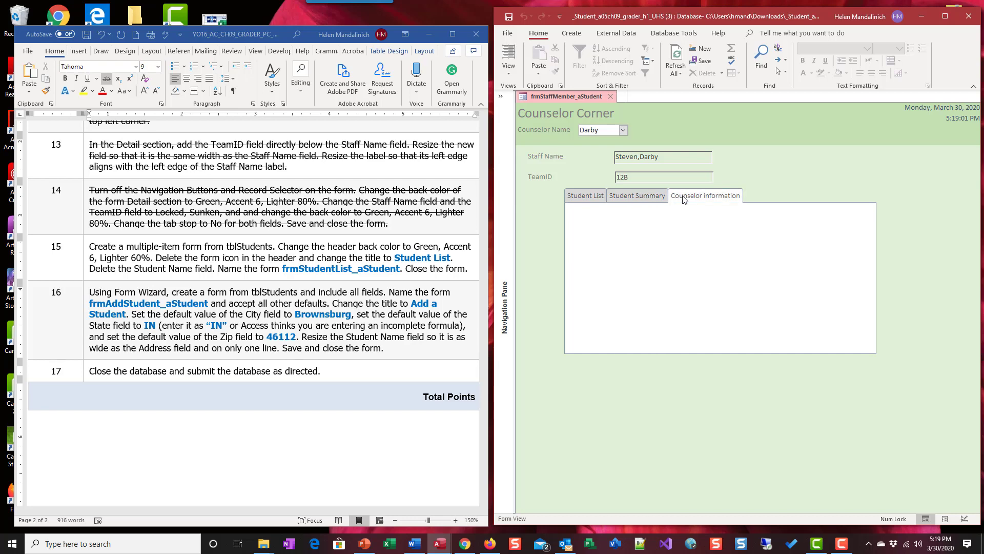
{"action": "left_click", "coordinate": [597, 197]}
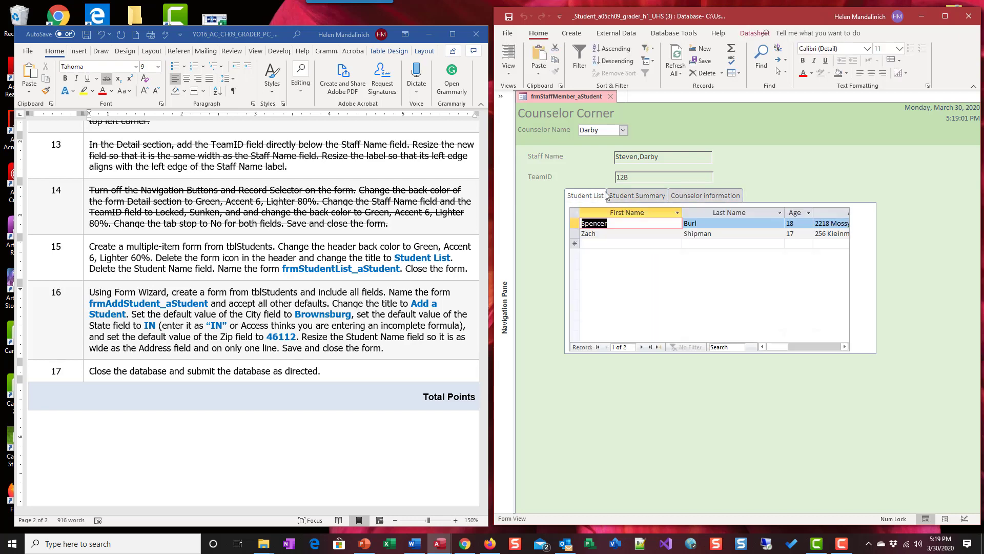
{"action": "left_click", "coordinate": [682, 196]}
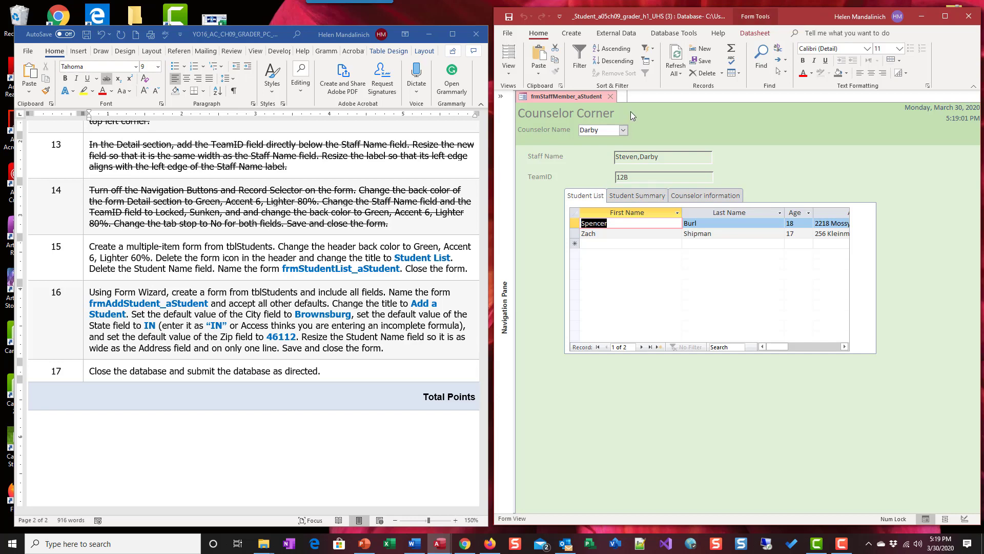
- Choose the seventh counselor in the Counselor Name list and check that counselor's Student List page
{"action": "left_click", "coordinate": [623, 131]}
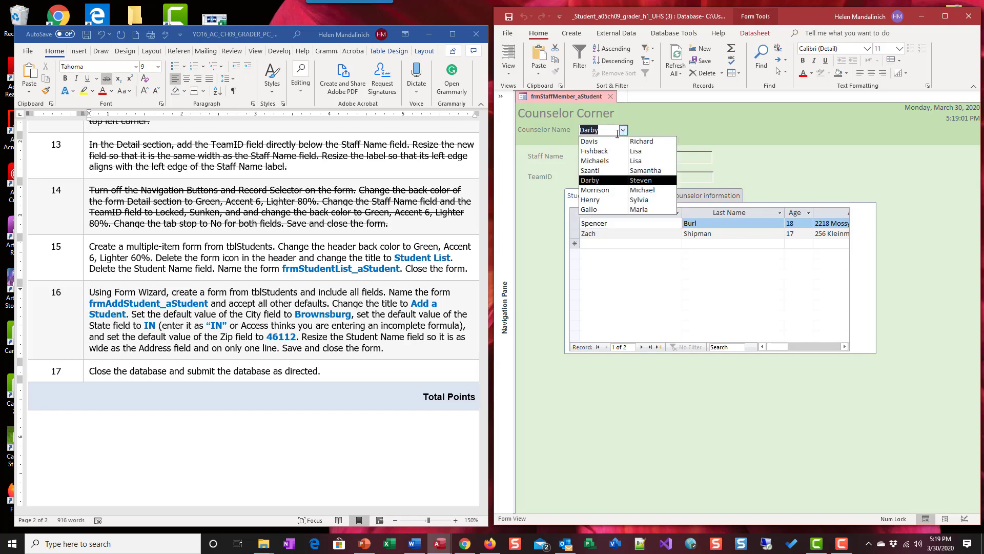
{"action": "left_click", "coordinate": [598, 198]}
{"action": "left_click", "coordinate": [628, 197]}
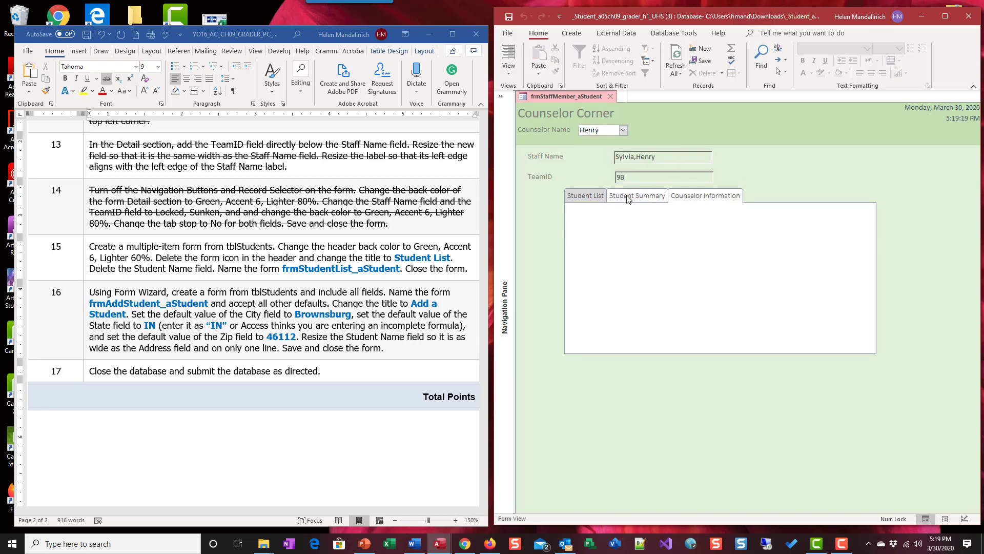
{"action": "left_click", "coordinate": [585, 196]}
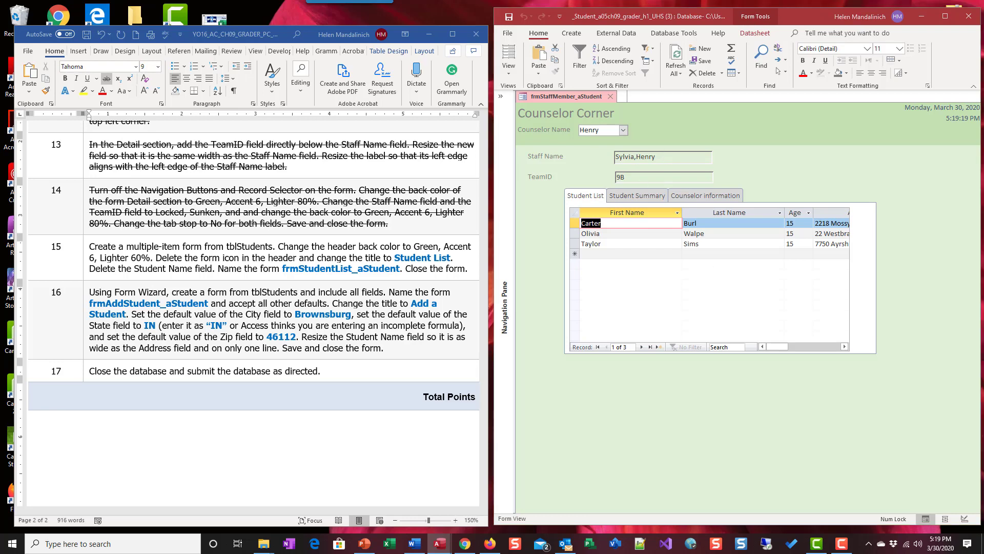
- In the a05ch09UHS_solution database, close frmStudentList and display frmCounselorCorner in Form view beside the instructions
{"action": "left_click_drag", "start_coordinate": [218, 58], "coordinate": [610, 39]}
{"action": "left_click", "coordinate": [629, 121]}
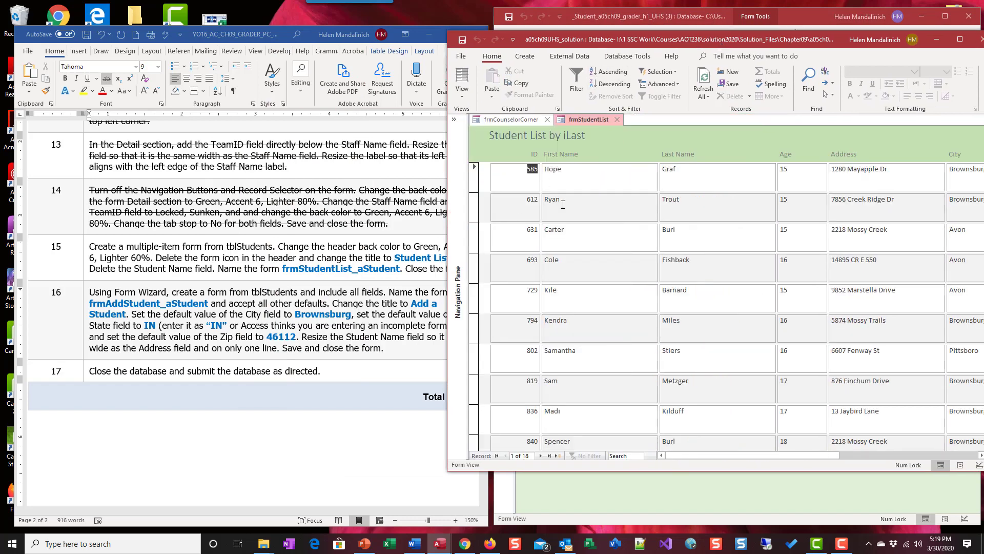
{"action": "left_click", "coordinate": [617, 119]}
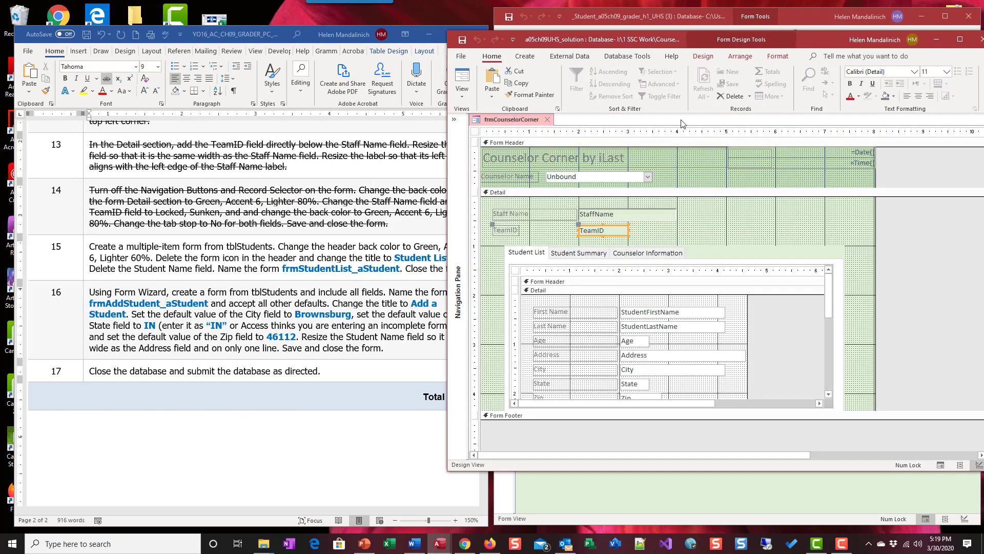
{"action": "left_click", "coordinate": [470, 80]}
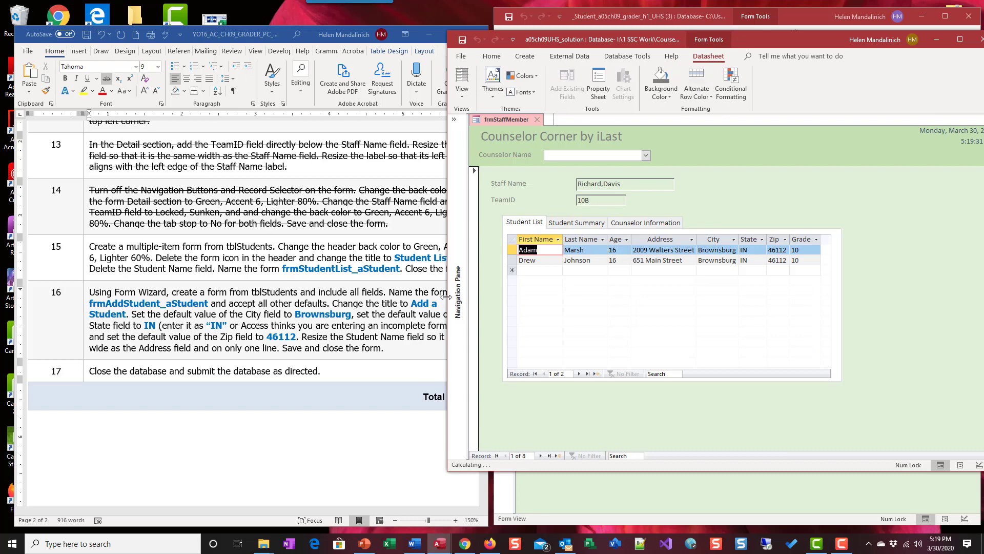
{"action": "left_click_drag", "start_coordinate": [446, 297], "coordinate": [494, 298]}
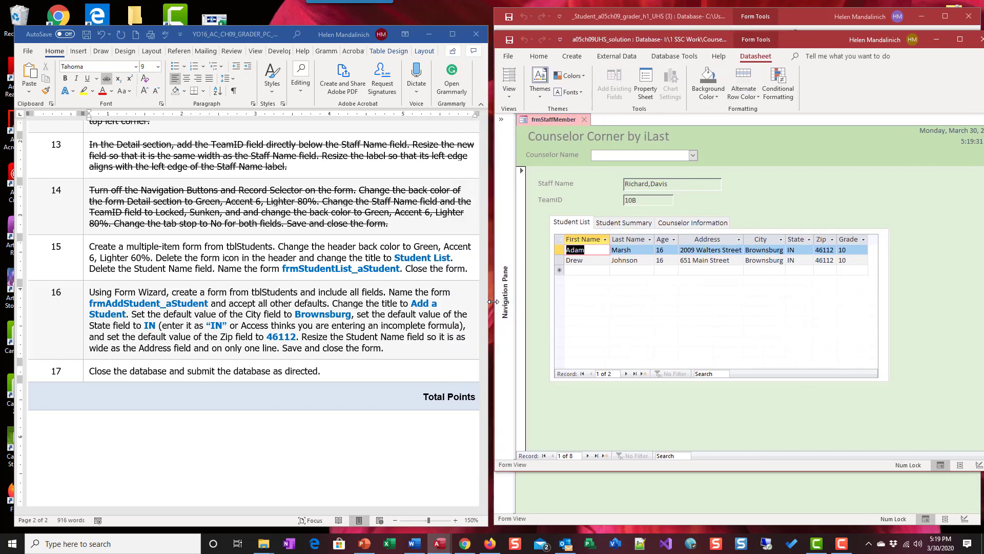
{"action": "double_click", "coordinate": [703, 477]}
- Review the solution form's Student Summary and Counselor Information pages for the first staff record, then return to the Student List
{"action": "left_click", "coordinate": [628, 222]}
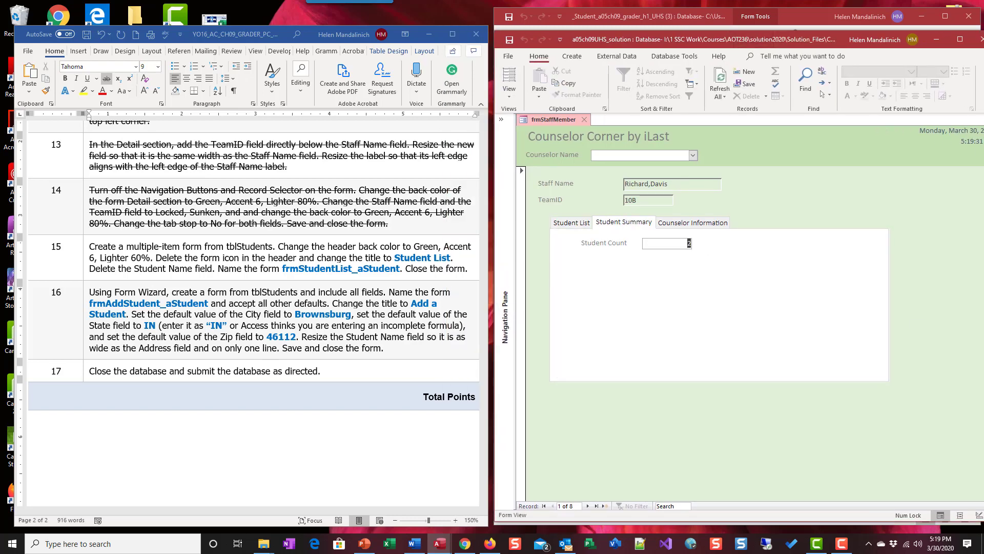
{"action": "left_click", "coordinate": [713, 224]}
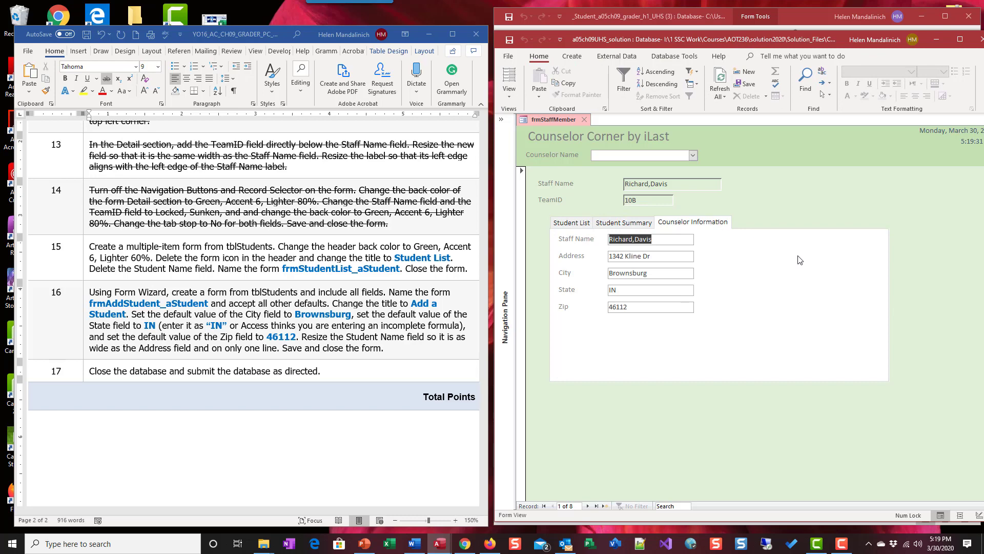
{"action": "left_click", "coordinate": [567, 223]}
- Look up the third and sixth counselors in the solution form, check the sixth's subform pages, and move the solution database aside
{"action": "left_click", "coordinate": [693, 155]}
{"action": "left_click", "coordinate": [610, 186]}
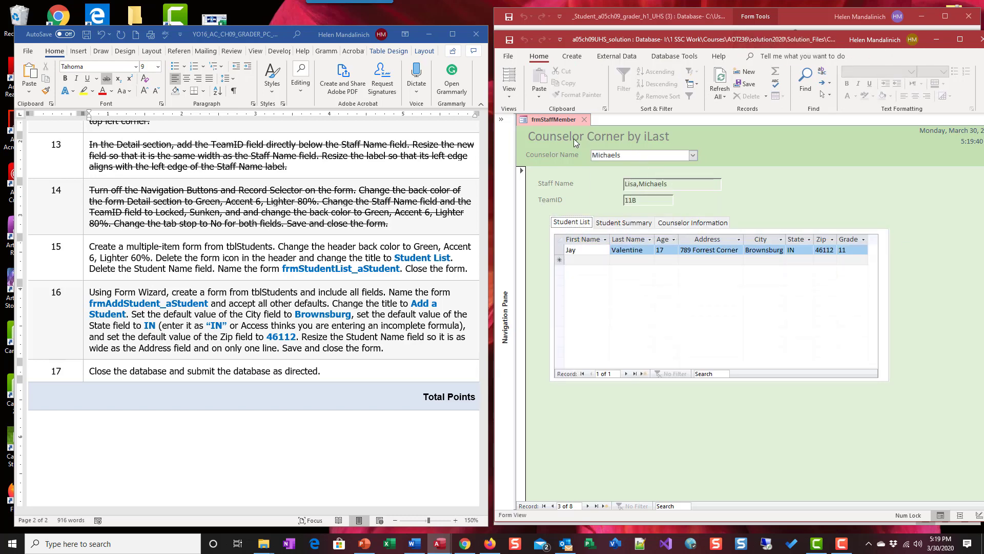
{"action": "left_click", "coordinate": [692, 155]}
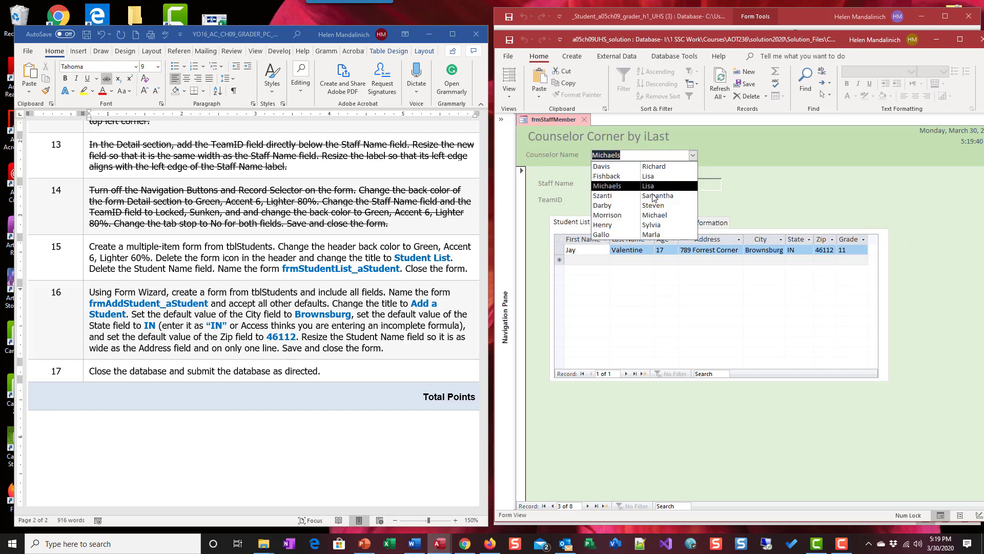
{"action": "left_click", "coordinate": [690, 205]}
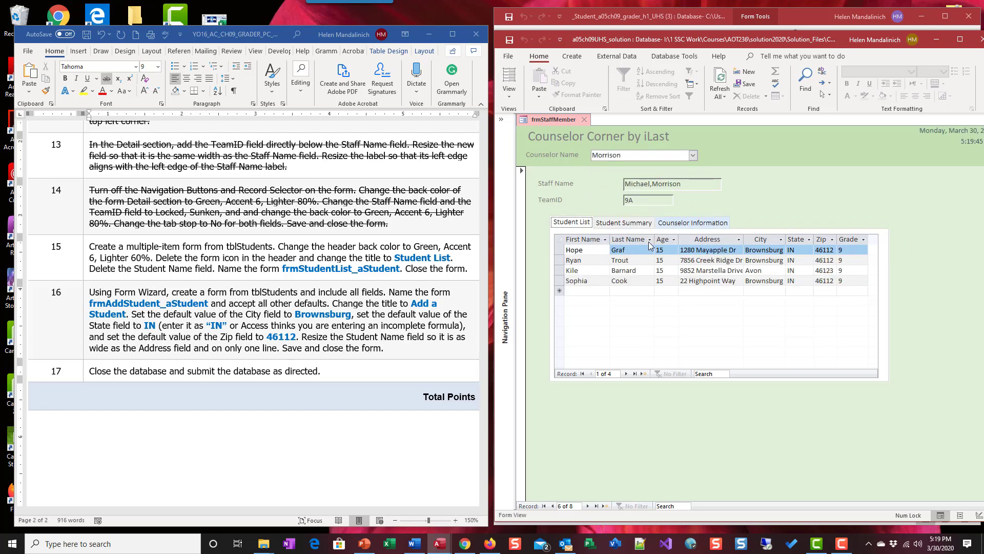
{"action": "left_click", "coordinate": [608, 223]}
{"action": "left_click", "coordinate": [559, 222]}
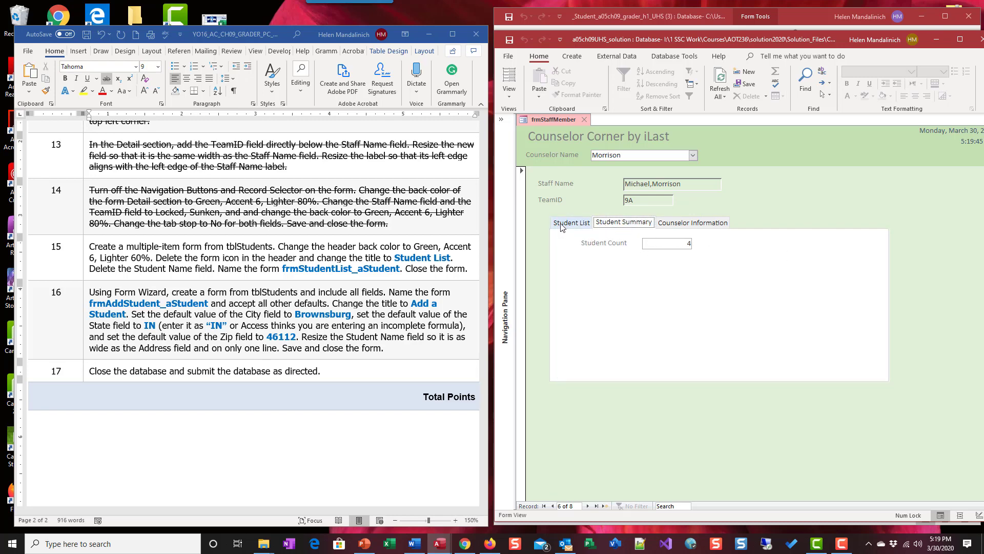
{"action": "left_click", "coordinate": [622, 223]}
{"action": "left_click", "coordinate": [703, 223]}
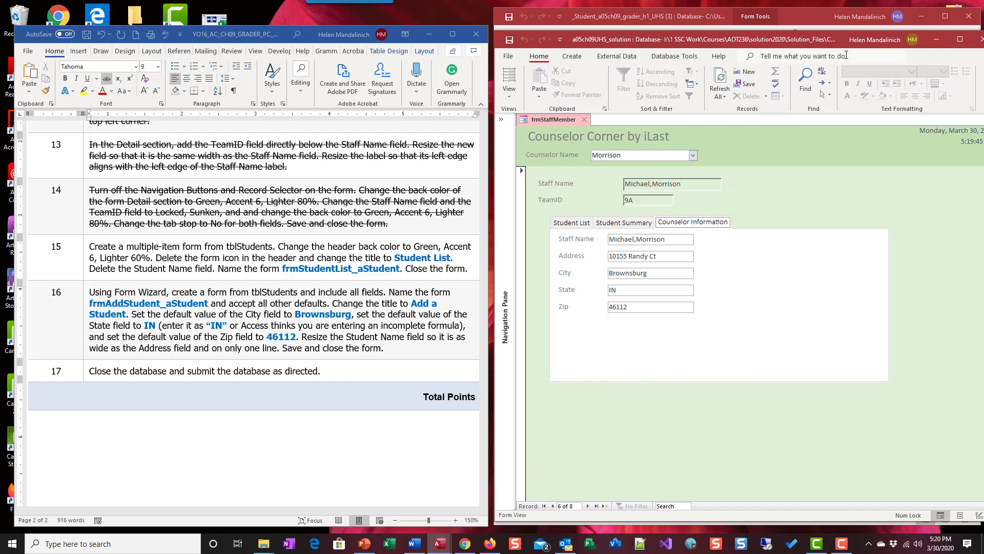
{"action": "left_click_drag", "start_coordinate": [842, 43], "coordinate": [0, 159]}
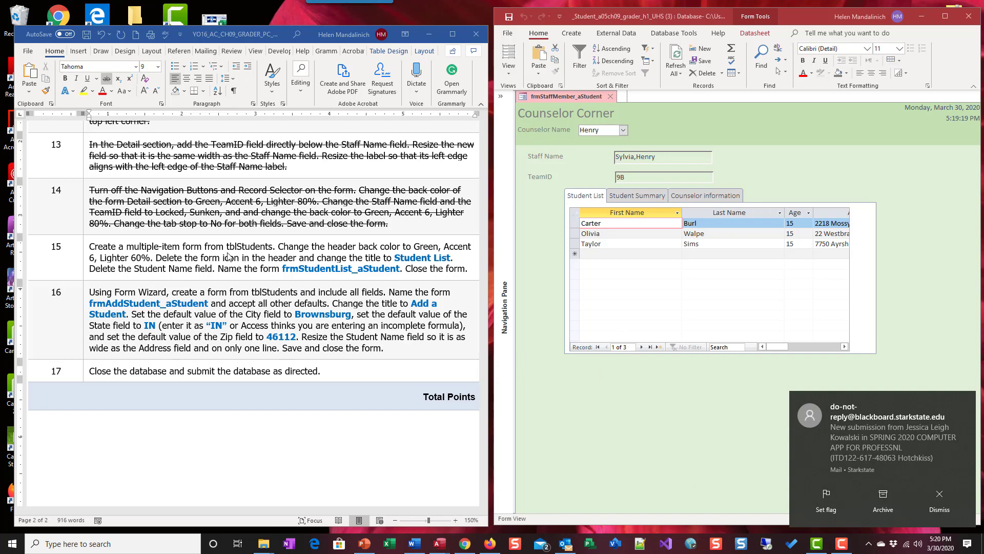
- Close frmCounselorCorner_aStudent in the student database, saving its design changes
{"action": "left_click", "coordinate": [939, 508]}
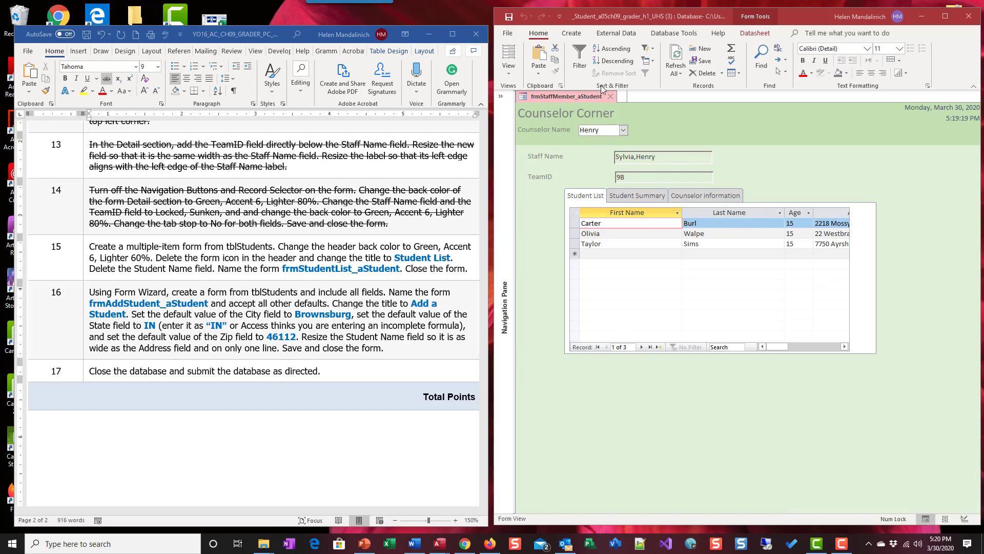
{"action": "left_click", "coordinate": [610, 96]}
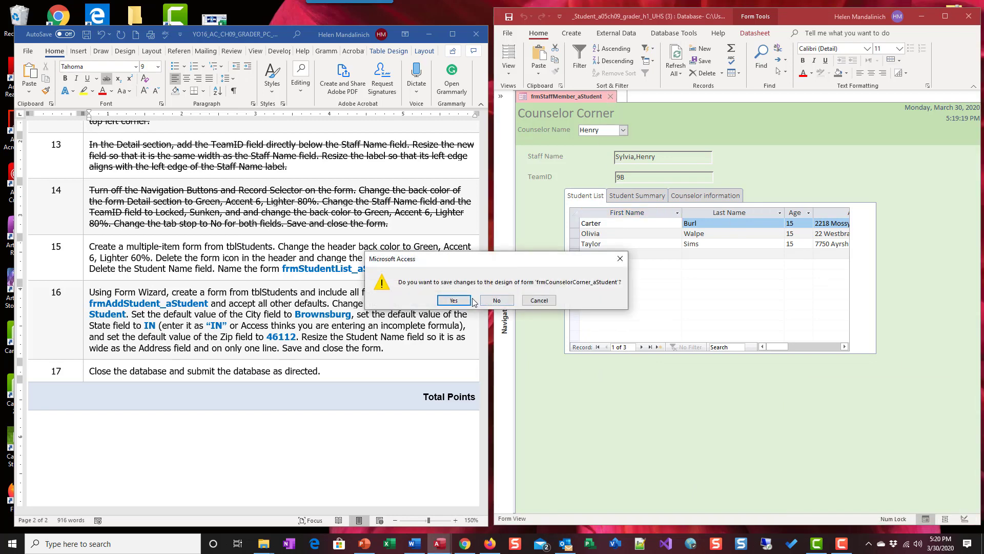
{"action": "left_click", "coordinate": [453, 301]}
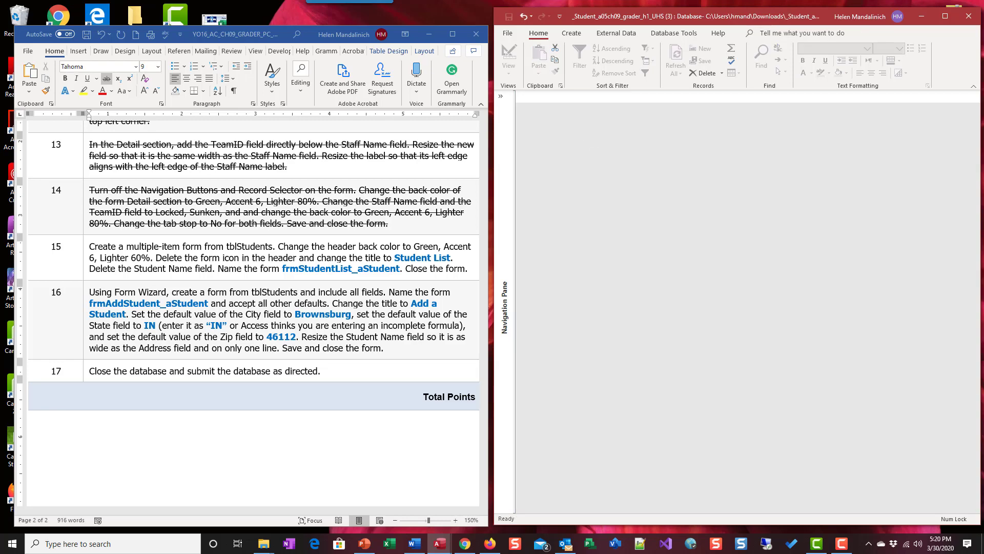
- Check item 15 in the Word instructions and start the Access Form Wizard with tblStudents as the source table
{"action": "left_click", "coordinate": [106, 243]}
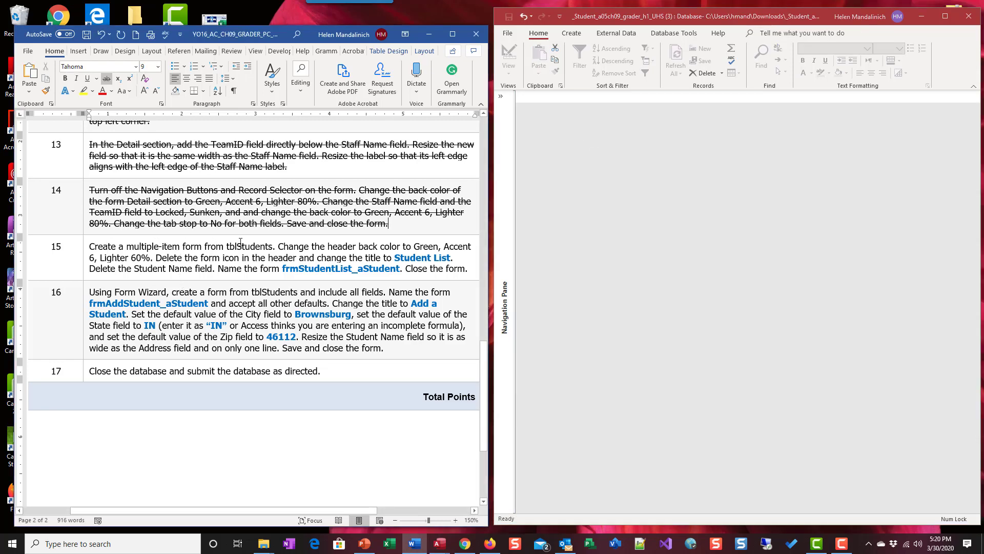
{"action": "left_click", "coordinate": [573, 35]}
{"action": "left_click", "coordinate": [573, 35]}
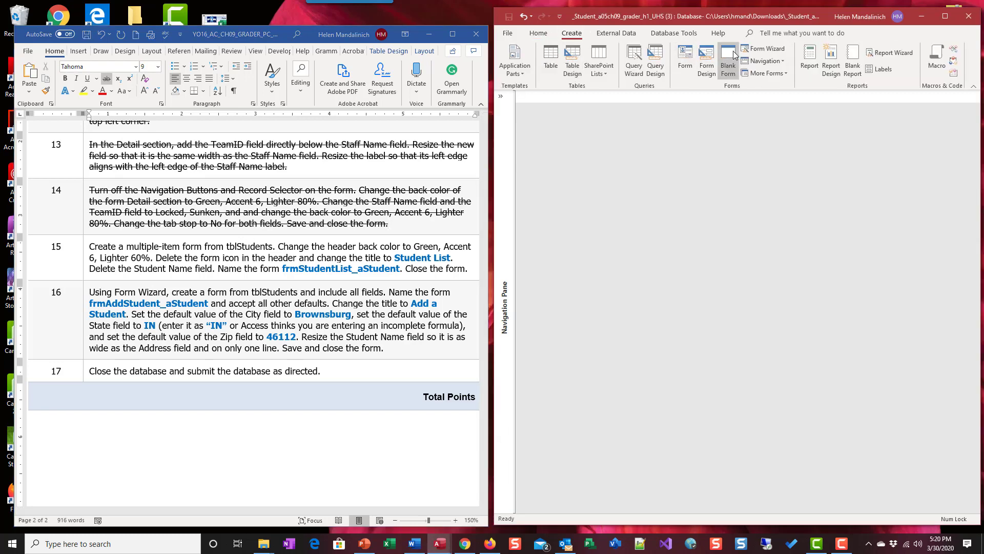
{"action": "left_click", "coordinate": [753, 49]}
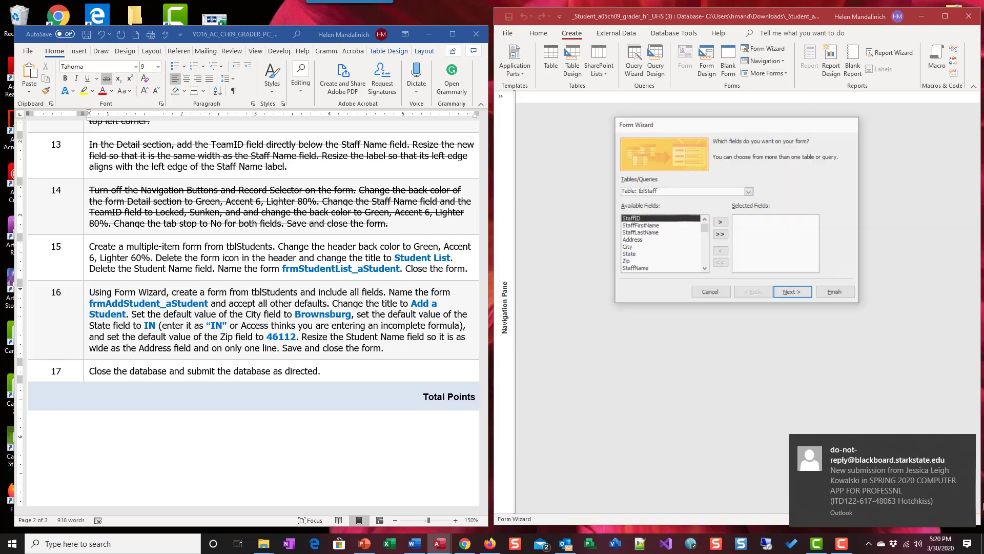
{"action": "left_click", "coordinate": [966, 445]}
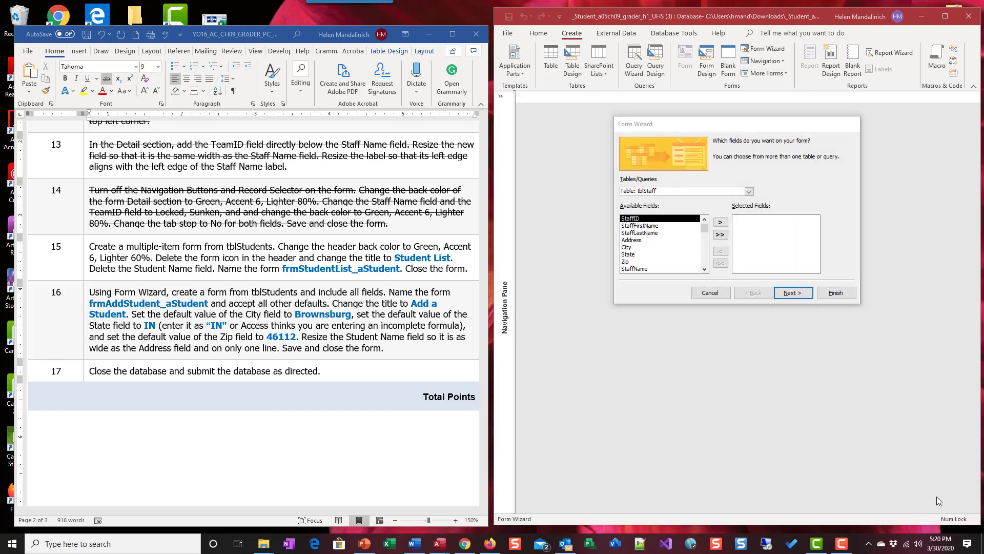
{"action": "left_click", "coordinate": [971, 442]}
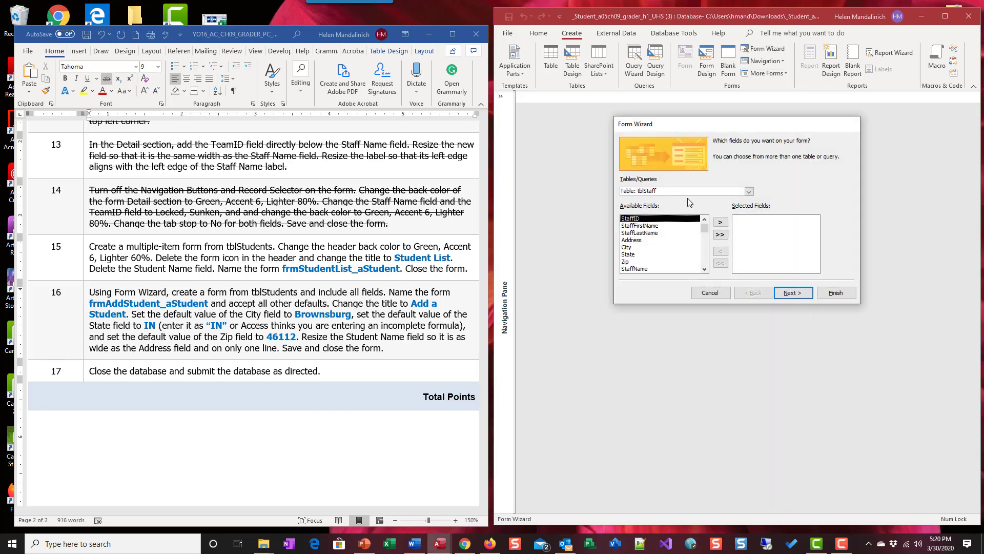
{"action": "left_click", "coordinate": [746, 191]}
{"action": "left_click", "coordinate": [732, 206]}
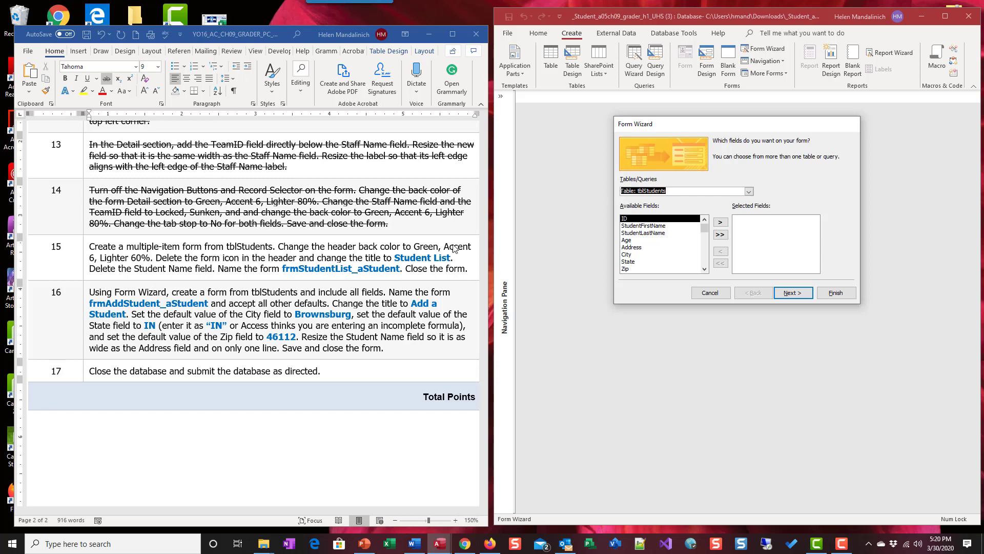
- Include all tblStudents fields in the new form and give it the Tabular layout
{"action": "left_click", "coordinate": [720, 234]}
{"action": "left_click", "coordinate": [791, 294]}
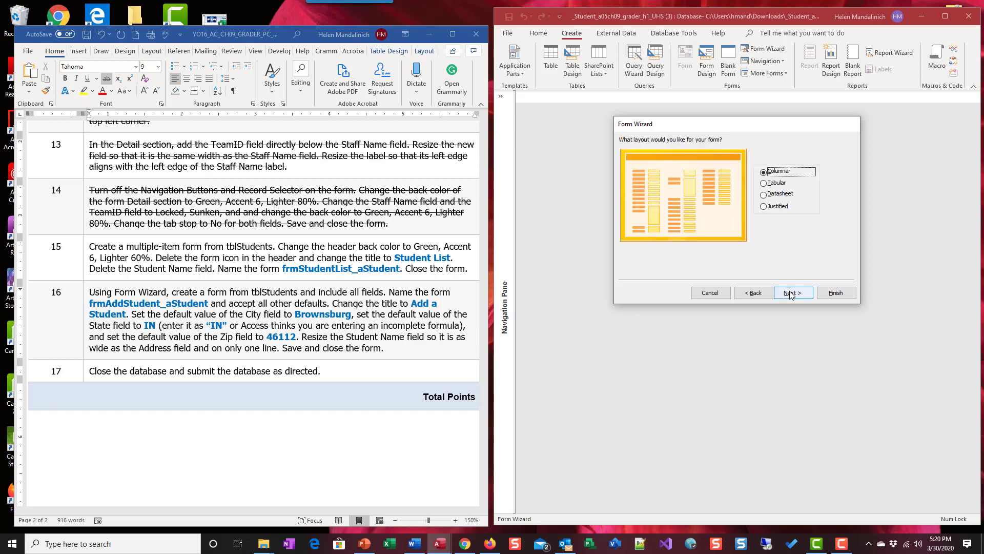
{"action": "left_click", "coordinate": [765, 183]}
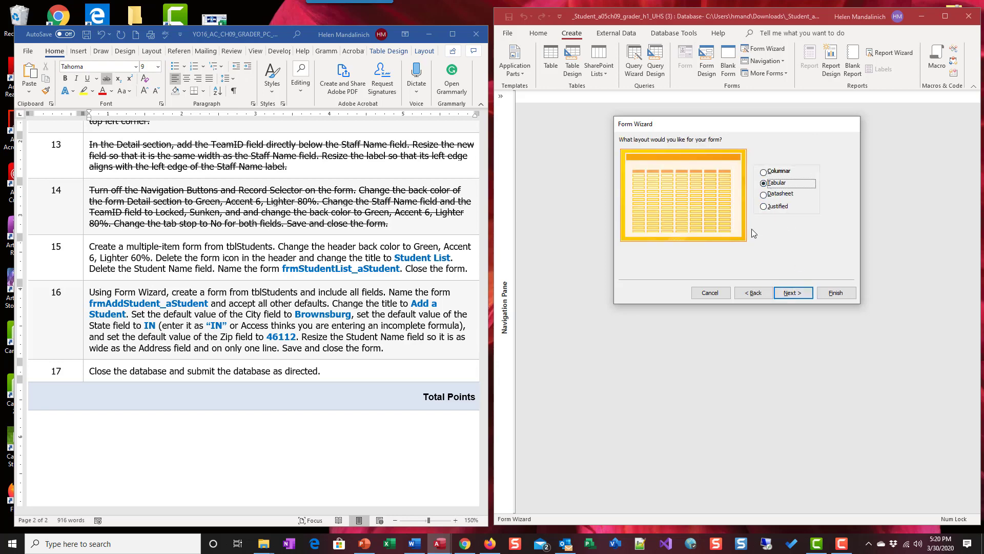
{"action": "left_click", "coordinate": [798, 295]}
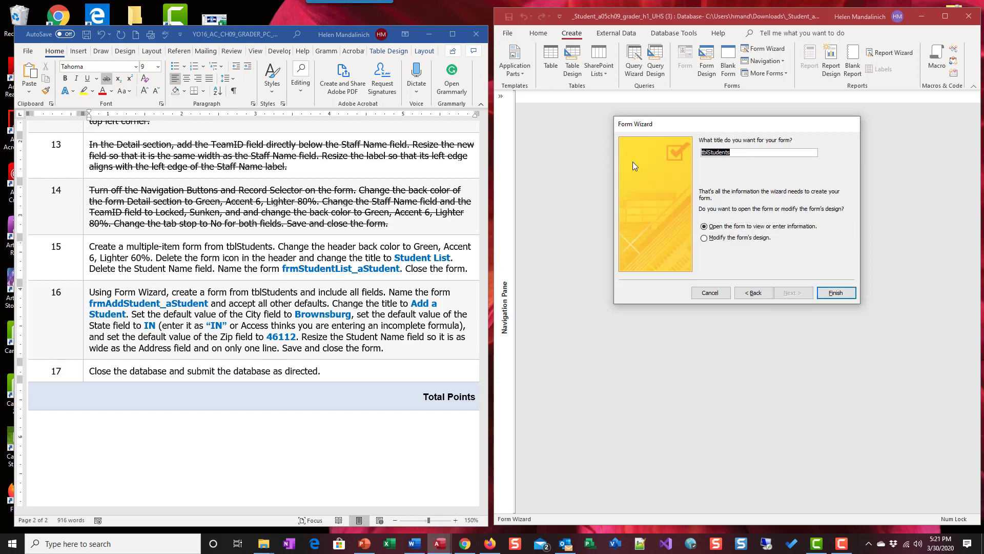
- Title the form frmStudentList_aStudent and finish the wizard, opening the form to view information
{"action": "type", "text": "frmStudentList_aStudnet"}
{"action": "key", "text": "BackSpace"}
{"action": "key", "text": "BackSpace"}
{"action": "key", "text": "BackSpace"}
{"action": "type", "text": "ent"}
{"action": "left_click", "coordinate": [837, 294]}
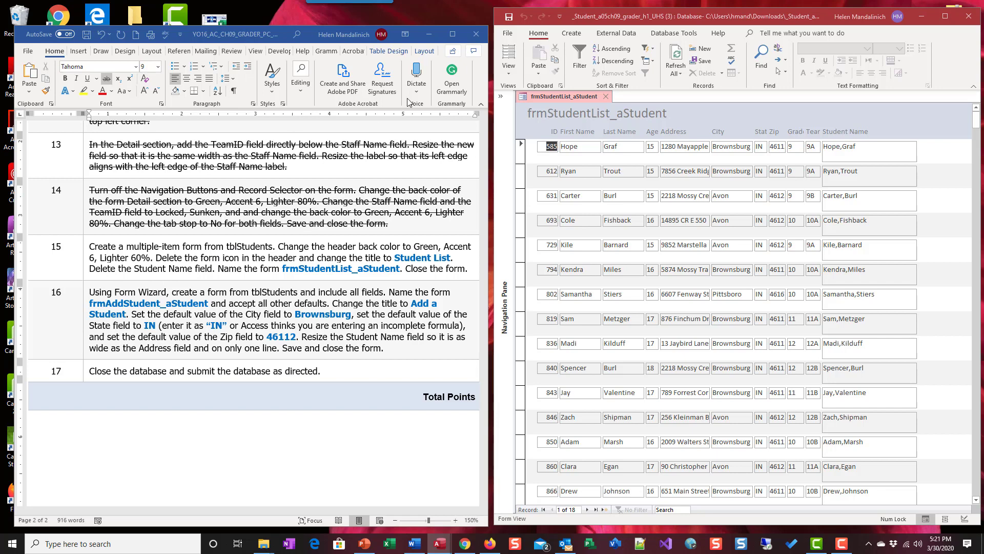
- Strike through the sentence "Create a multiple-item form from tblStudents." in item 15 of the Word instructions
{"action": "left_click", "coordinate": [128, 259]}
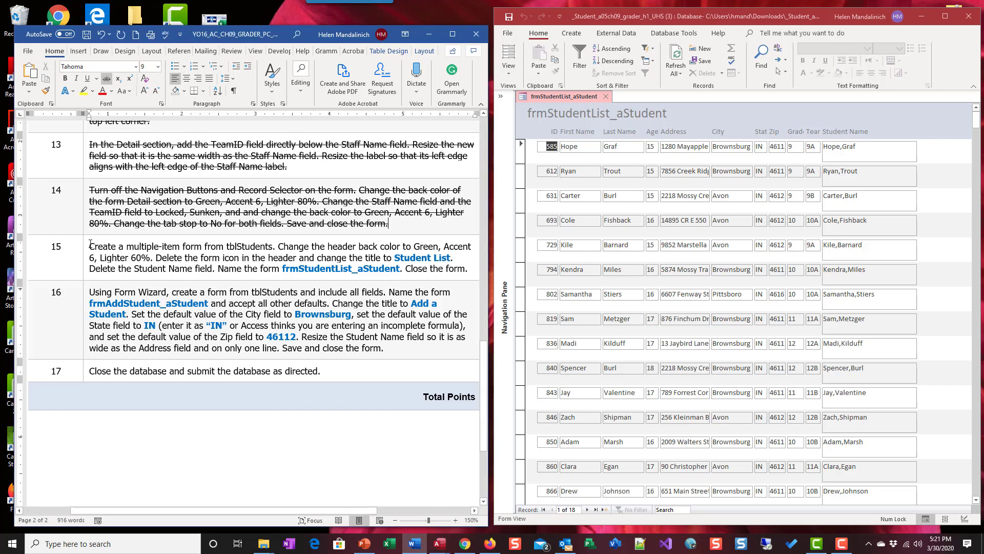
{"action": "left_click", "coordinate": [88, 245]}
{"action": "left_click", "coordinate": [135, 249]}
{"action": "left_click_drag", "start_coordinate": [276, 248], "coordinate": [89, 246]}
{"action": "left_click", "coordinate": [106, 79]}
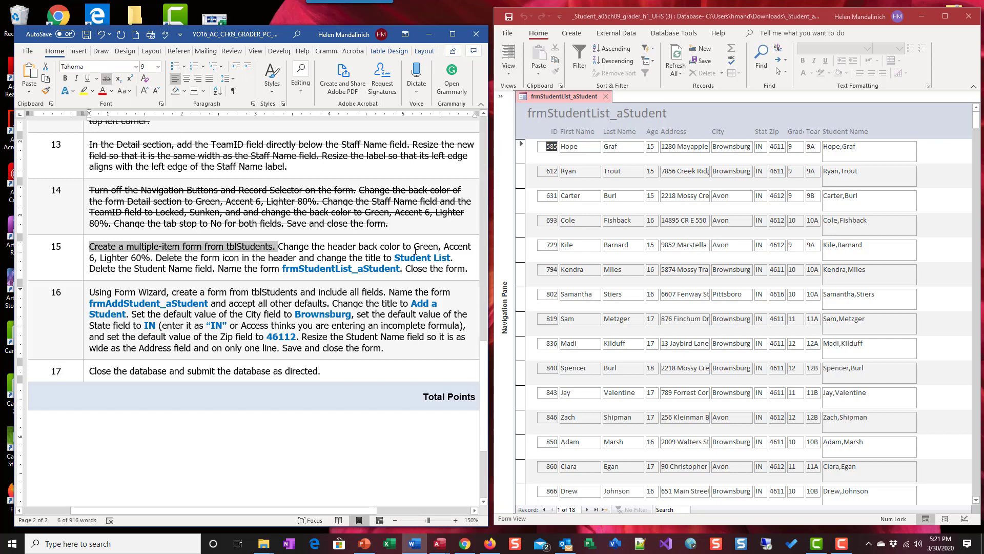
- Show frmStudentList_aStudent in Design View in Access and set the Form Header's back color to Green, Accent 6, Lighter 60%
{"action": "left_click", "coordinate": [512, 96]}
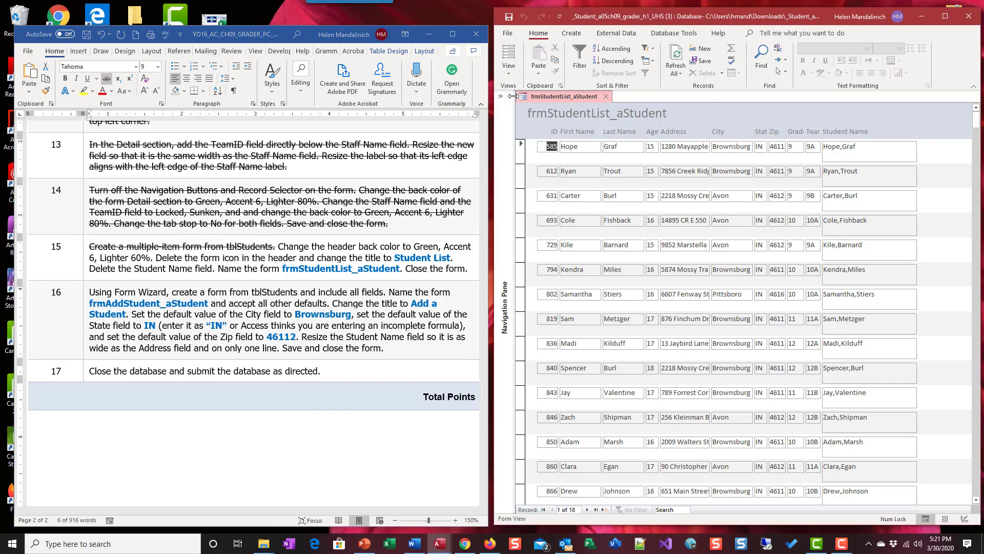
{"action": "left_click", "coordinate": [509, 72]}
{"action": "left_click", "coordinate": [541, 147]}
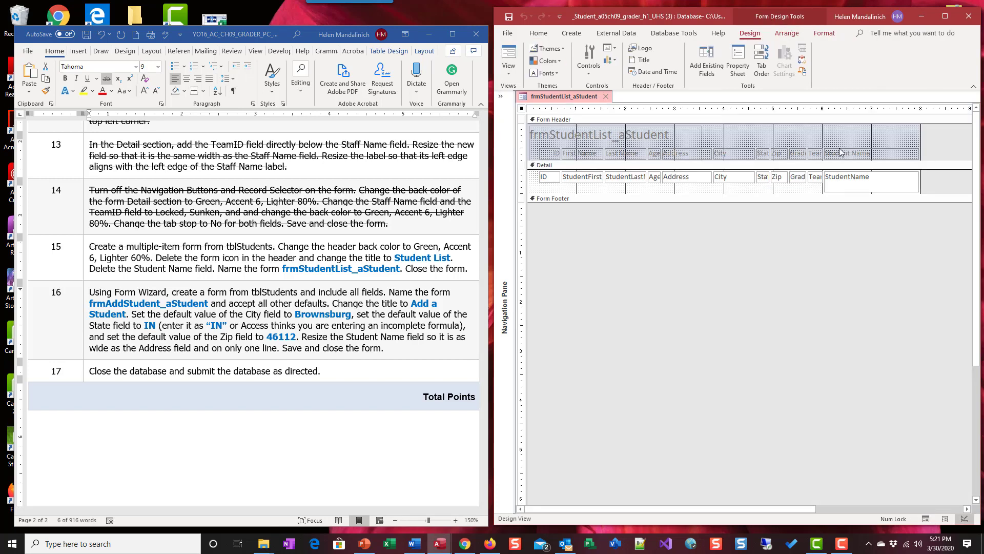
{"action": "left_click", "coordinate": [875, 135]}
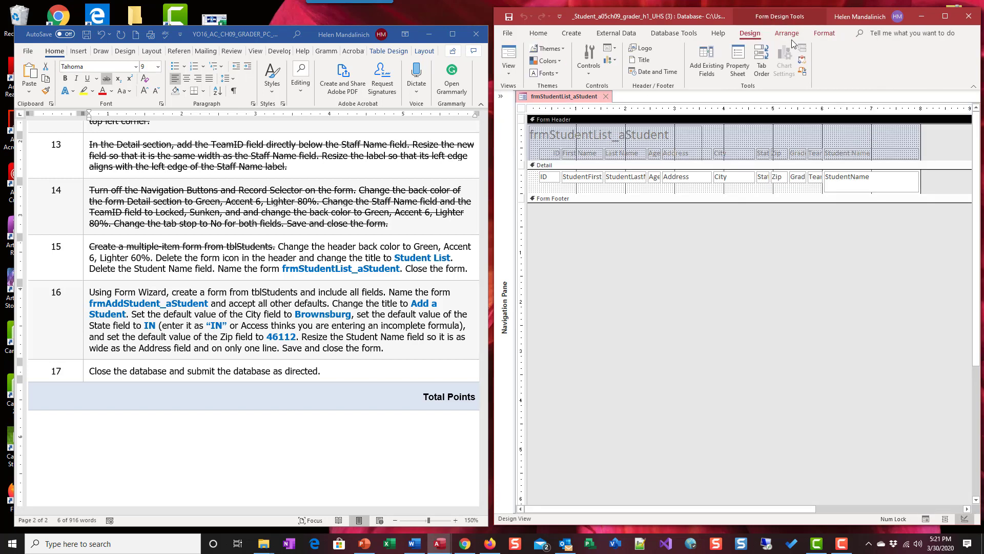
{"action": "left_click", "coordinate": [735, 64]}
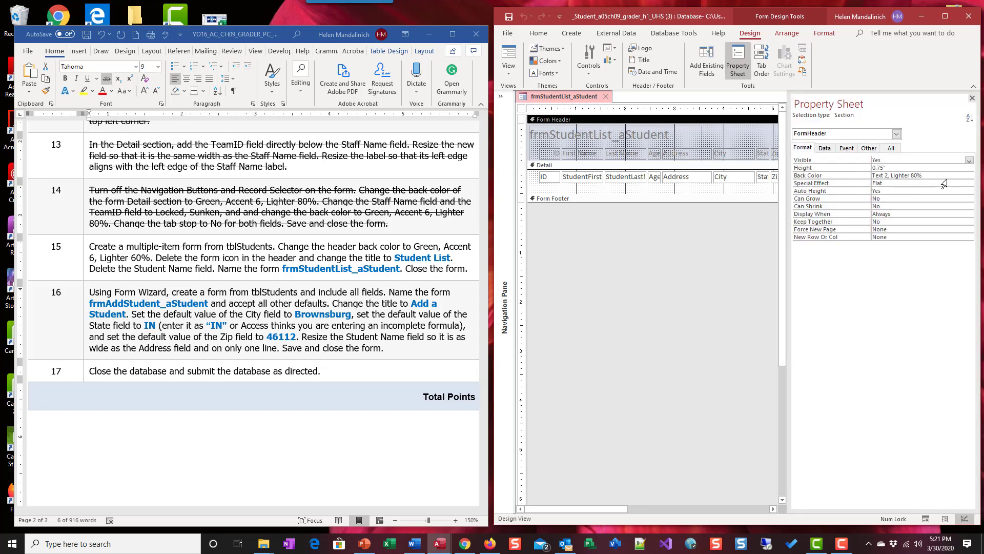
{"action": "left_click", "coordinate": [950, 177]}
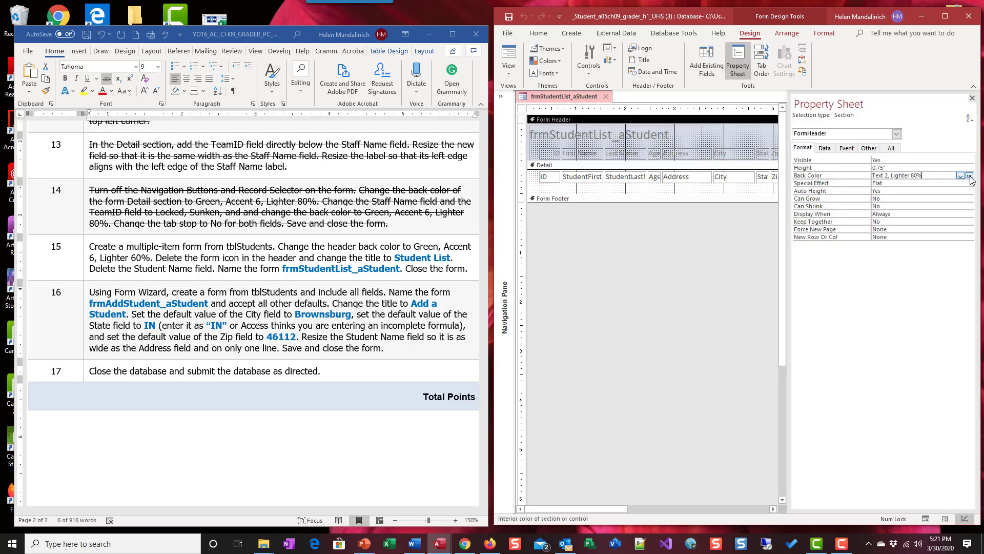
{"action": "left_click", "coordinate": [969, 176]}
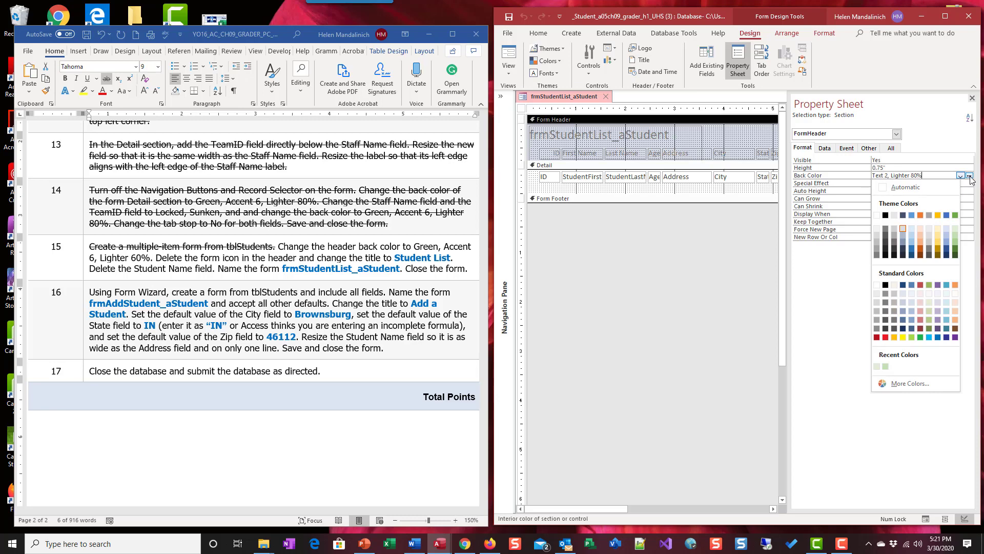
{"action": "left_click", "coordinate": [953, 235]}
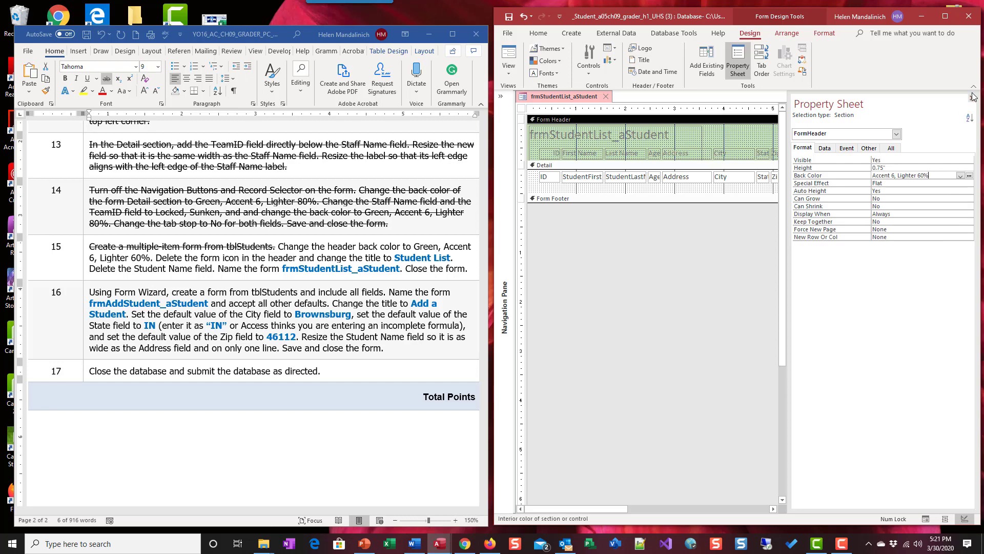
- Strike through the header back color sentence in item 15 of the Word instructions
{"action": "left_click", "coordinate": [269, 247], "text": "ctrl"}
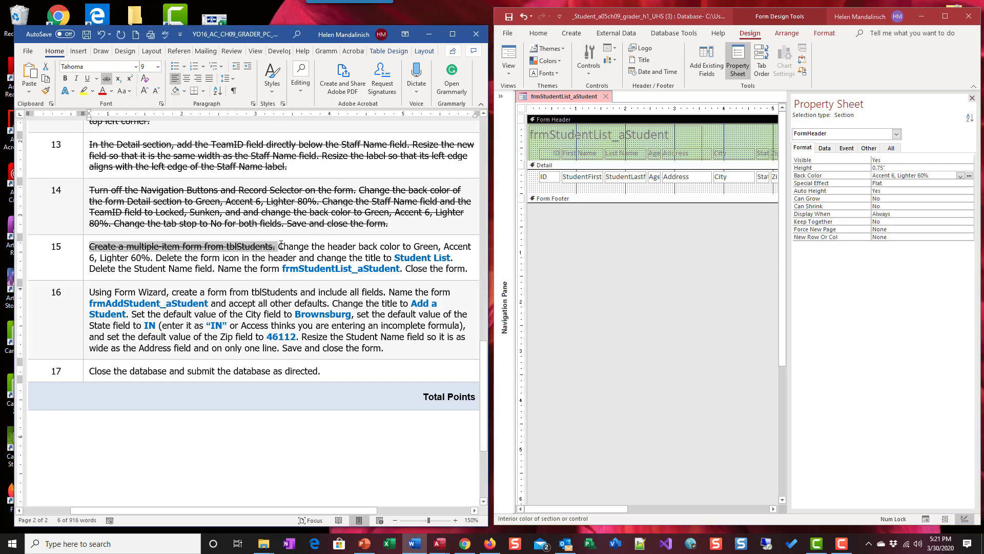
{"action": "left_click_drag", "start_coordinate": [281, 246], "coordinate": [156, 258]}
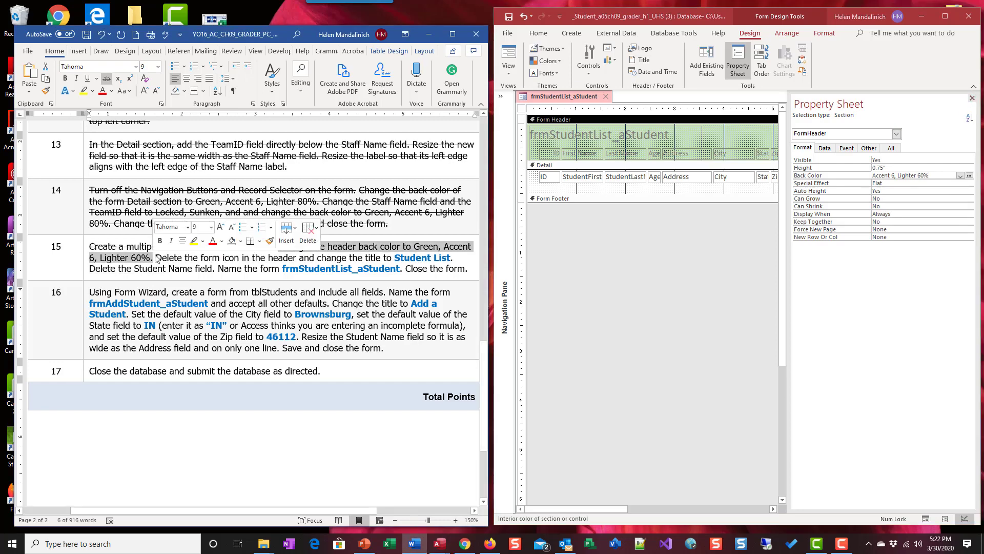
{"action": "left_click", "coordinate": [107, 79]}
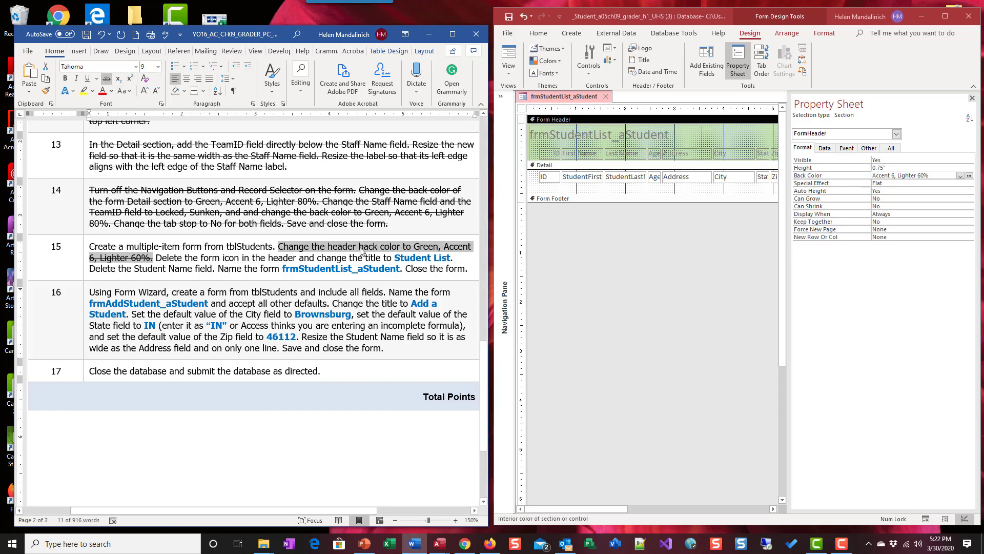
- Close the Property Sheet in Access and change the title in the form header to Student List
{"action": "left_click", "coordinate": [968, 102]}
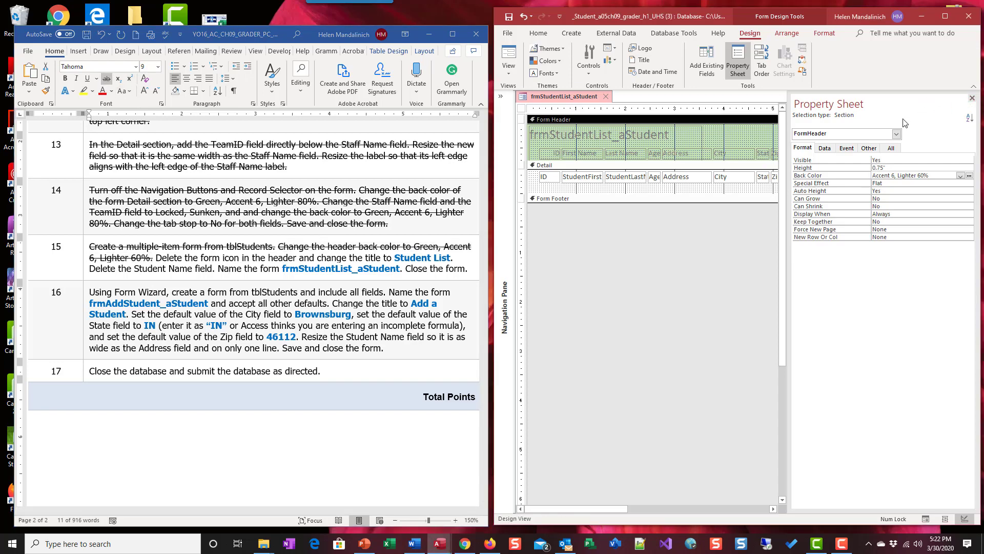
{"action": "left_click", "coordinate": [972, 99]}
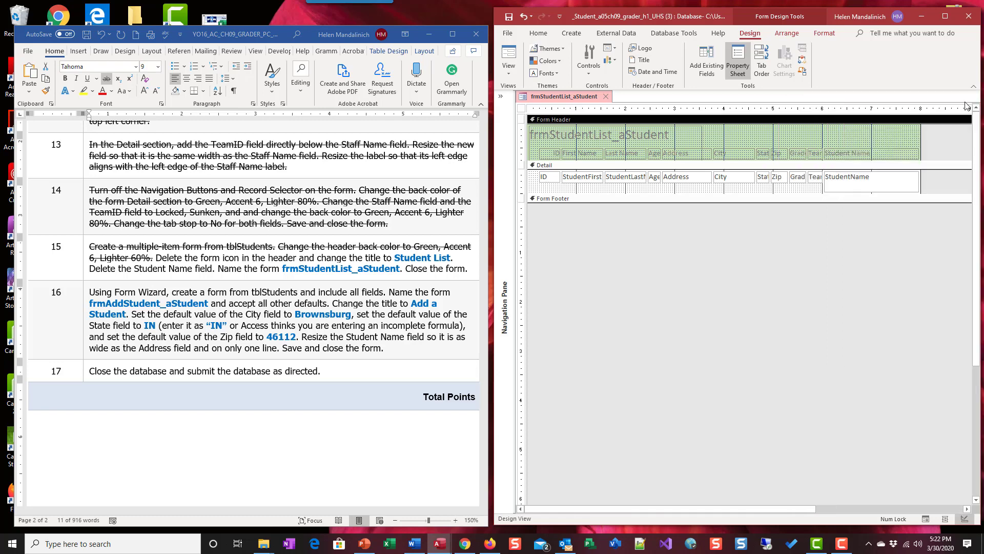
{"action": "left_click", "coordinate": [753, 137]}
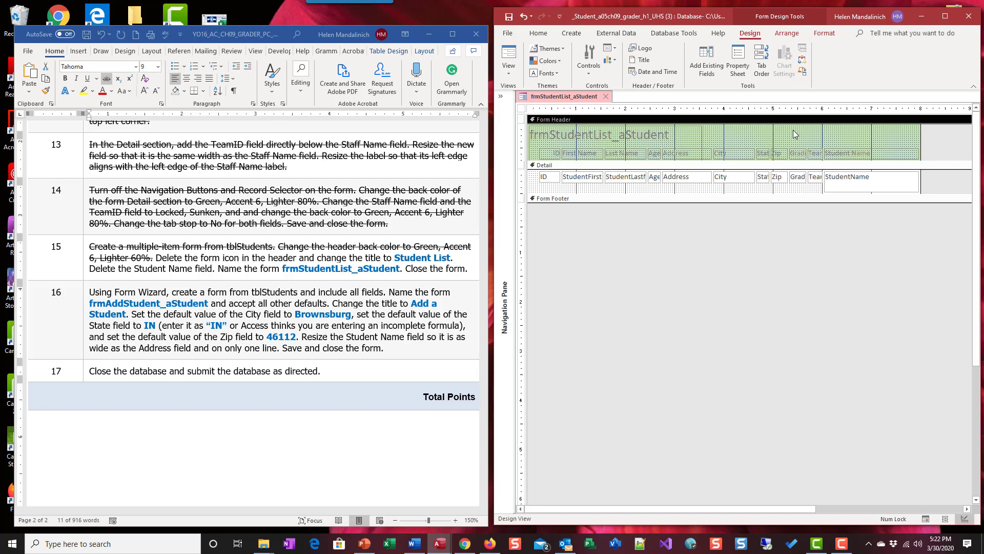
{"action": "left_click", "coordinate": [542, 147]}
{"action": "left_click", "coordinate": [717, 134]}
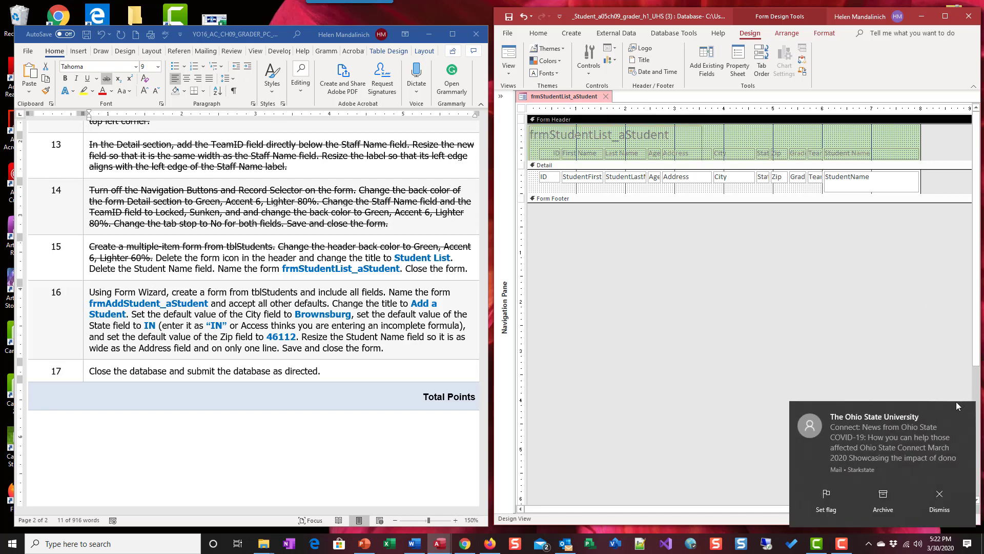
{"action": "left_click", "coordinate": [967, 412]}
{"action": "left_click", "coordinate": [557, 144]}
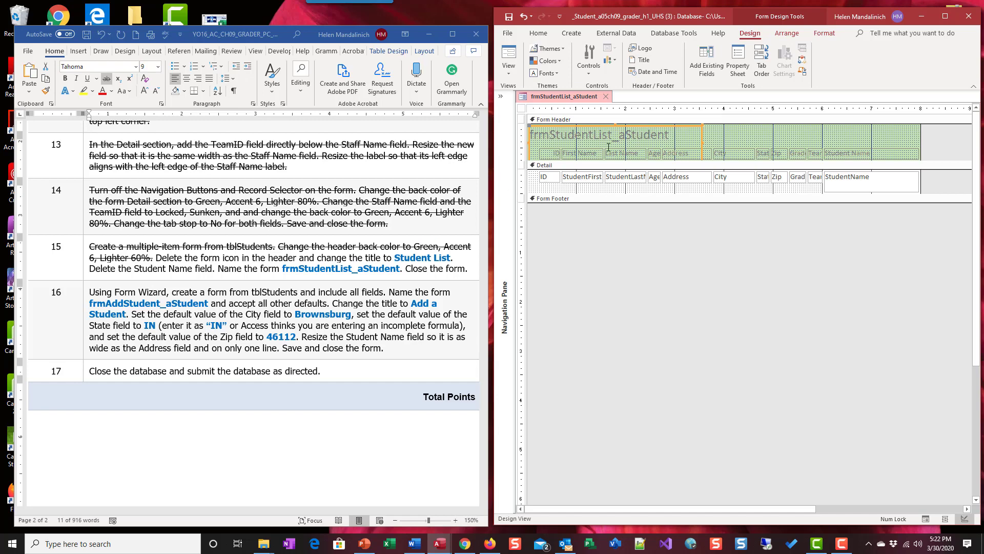
{"action": "left_click", "coordinate": [653, 136]}
{"action": "left_click_drag", "start_coordinate": [670, 134], "coordinate": [528, 134]}
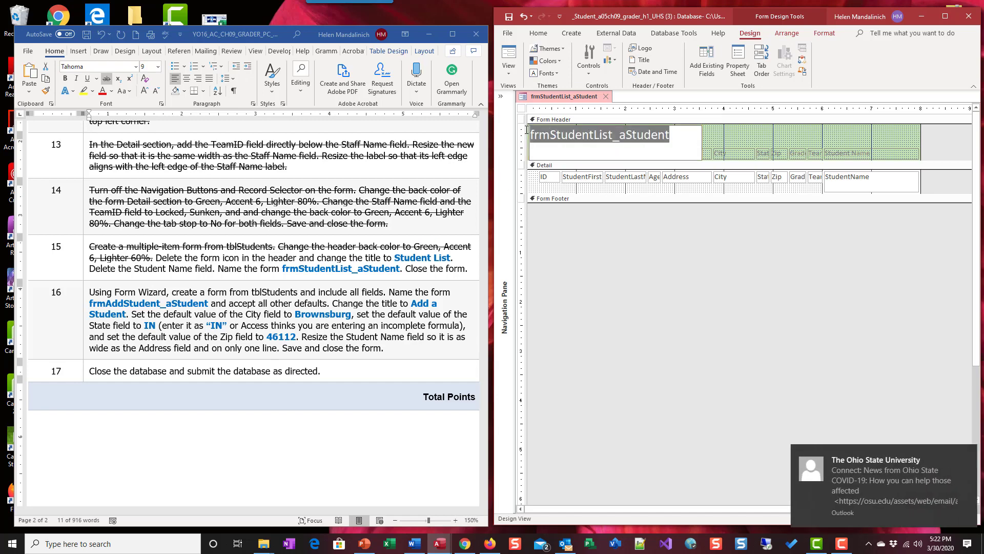
{"action": "left_click", "coordinate": [963, 455]}
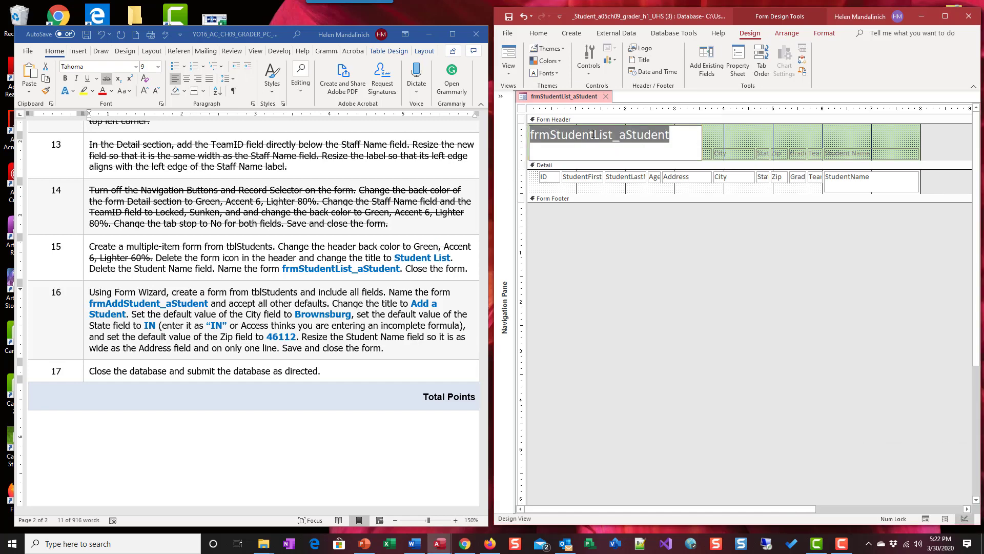
{"action": "type", "text": "Student List"}
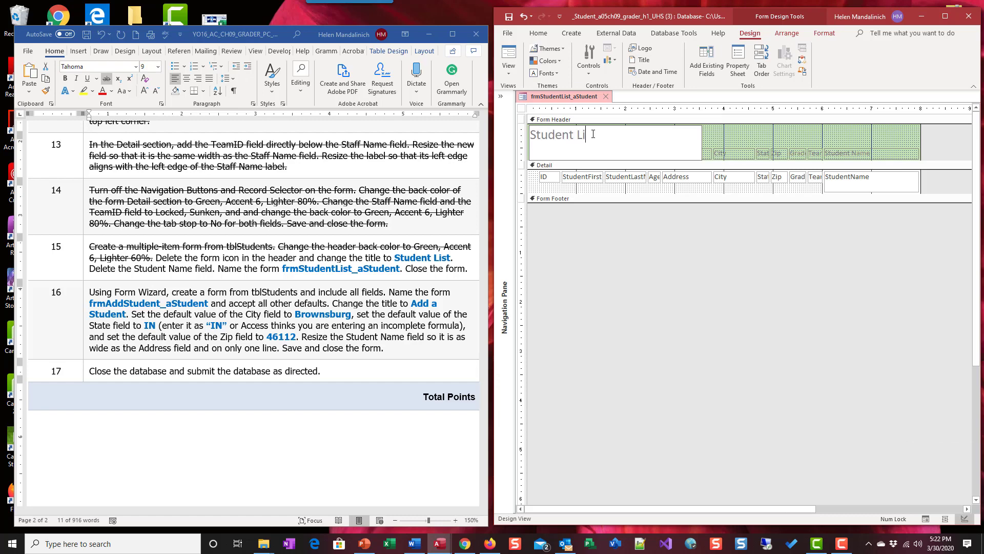
{"action": "left_click", "coordinate": [713, 143]}
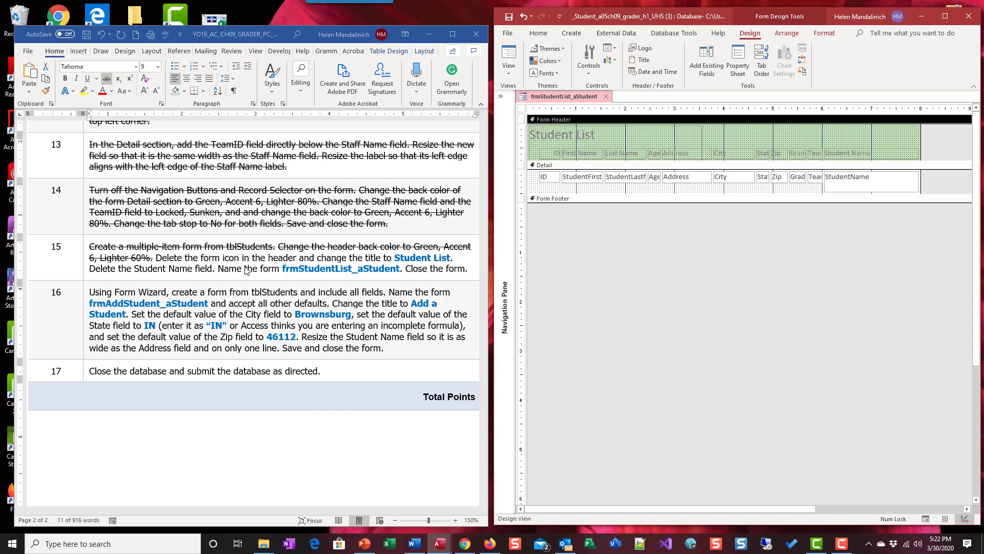
- Delete the StudentName field from the Detail section and its Student Name label from the form header
{"action": "left_click", "coordinate": [844, 183]}
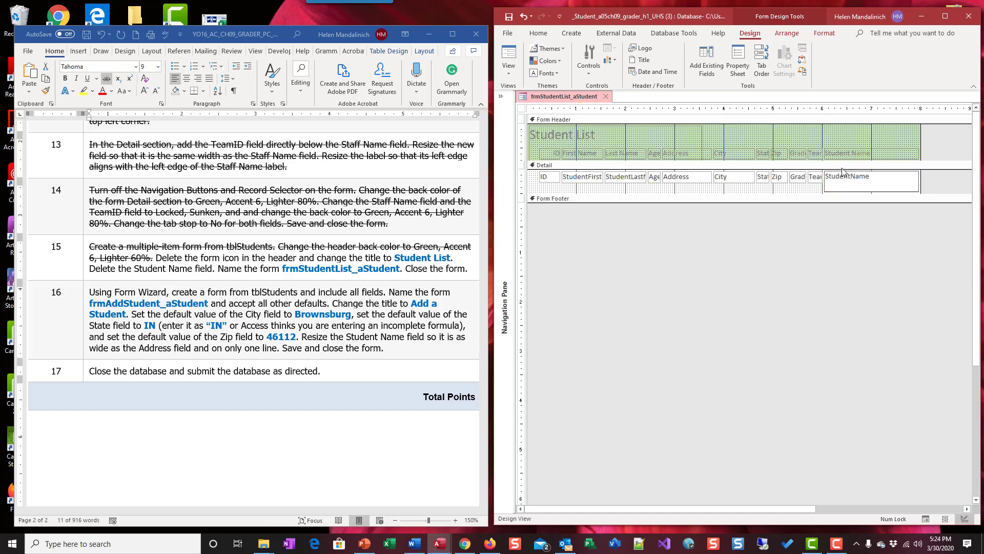
{"action": "left_click", "coordinate": [794, 192]}
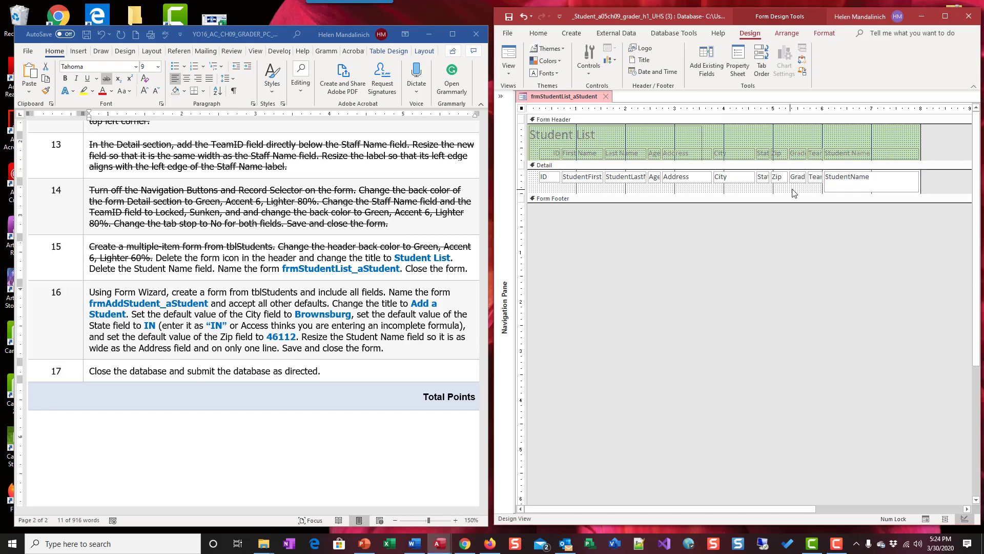
{"action": "left_click", "coordinate": [846, 183]}
{"action": "key", "text": "Delete"}
{"action": "left_click", "coordinate": [853, 155]}
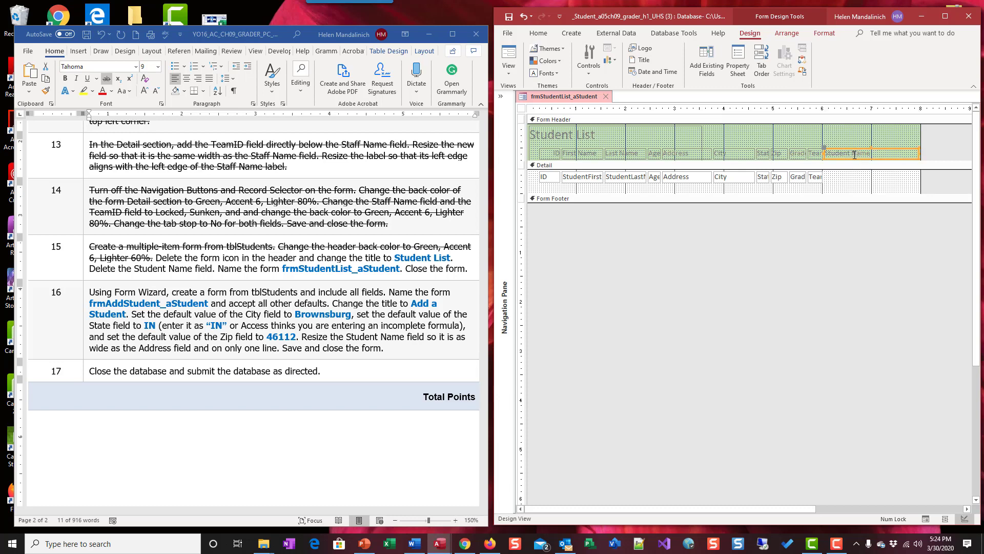
{"action": "key", "text": "Delete"}
- Widen the TeamID field and its header label together to fit the full name, and save and close the form
{"action": "left_click", "coordinate": [818, 154]}
{"action": "left_click", "coordinate": [820, 179], "text": "shift"}
{"action": "left_click_drag", "start_coordinate": [822, 177], "coordinate": [835, 177]}
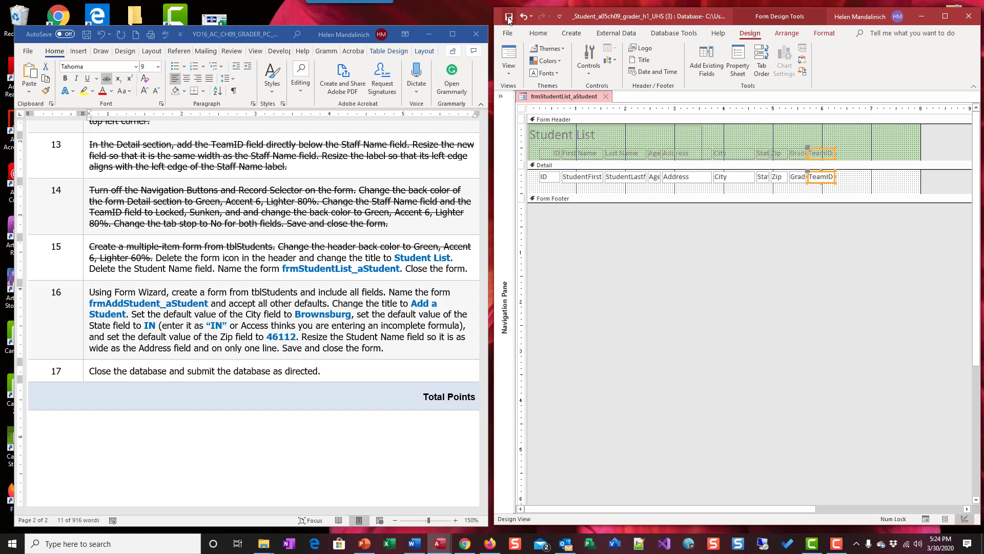
{"action": "left_click", "coordinate": [508, 19]}
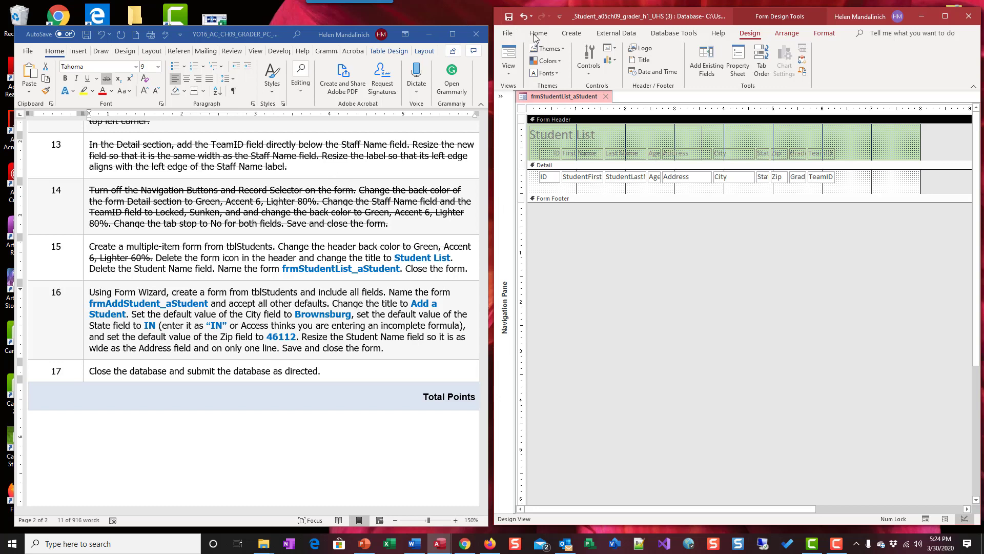
{"action": "left_click", "coordinate": [608, 98]}
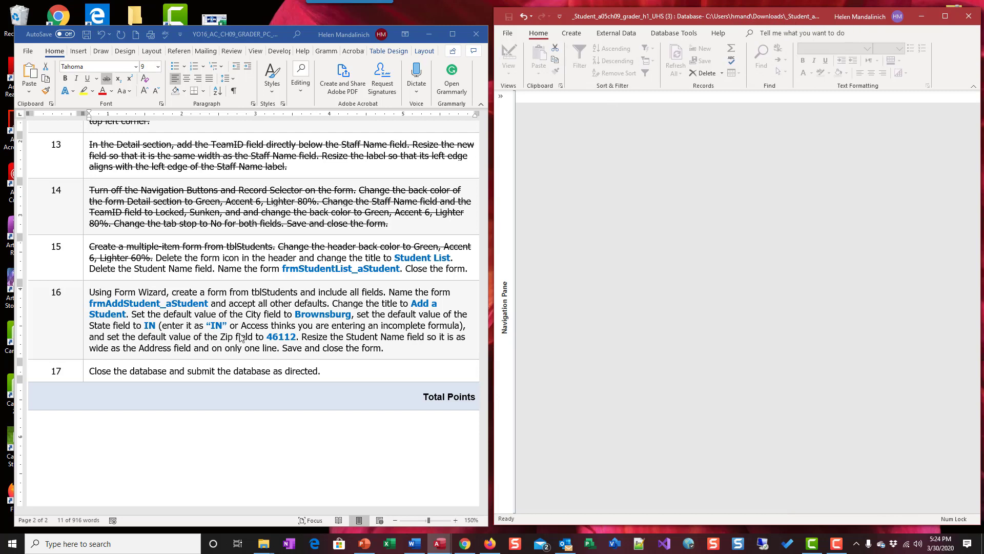
- Strike through the remaining sentences of item 15 in Word, from deleting the form icon to closing the form
{"action": "left_click", "coordinate": [471, 274]}
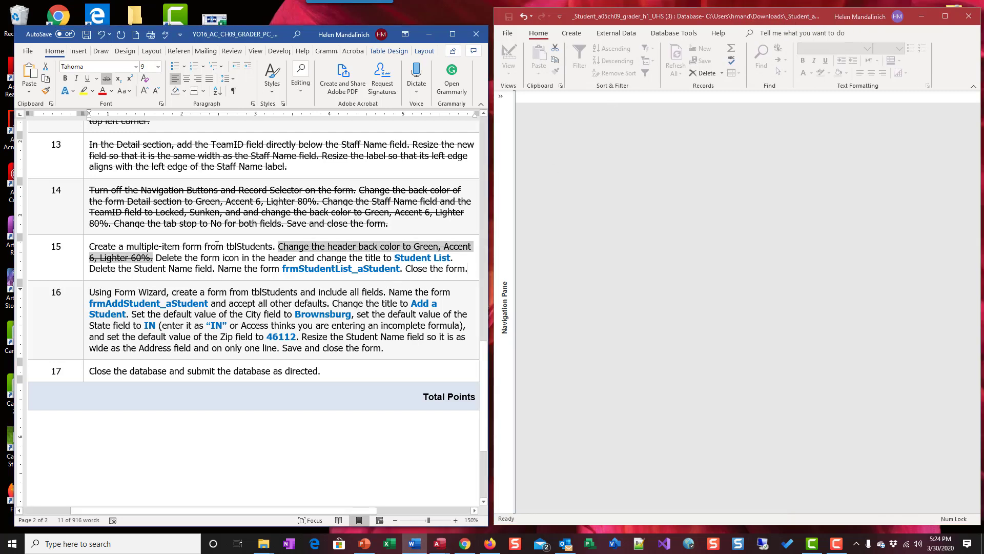
{"action": "left_click_drag", "start_coordinate": [217, 245], "coordinate": [156, 258]}
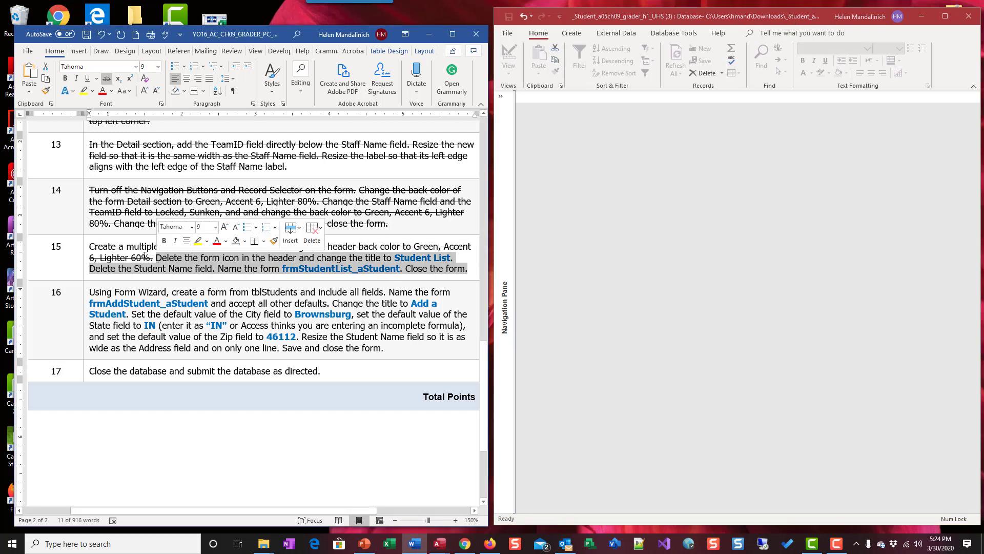
{"action": "left_click", "coordinate": [107, 78]}
{"action": "scroll", "coordinate": [139, 287], "scroll_direction": "down", "scroll_amount": 3}
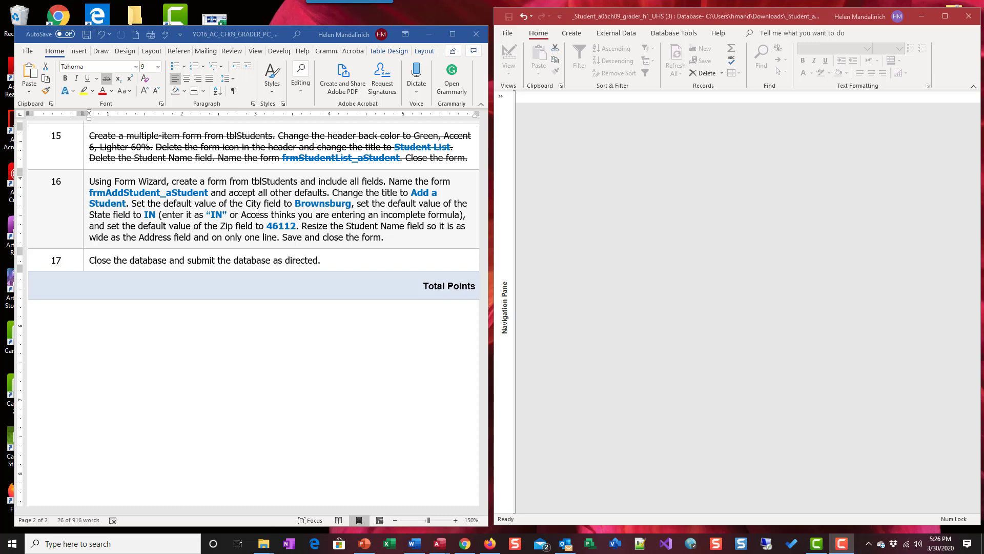
- Start a new form with the Form Wizard in Access and choose tblStudents as its source table
{"action": "left_click", "coordinate": [573, 34]}
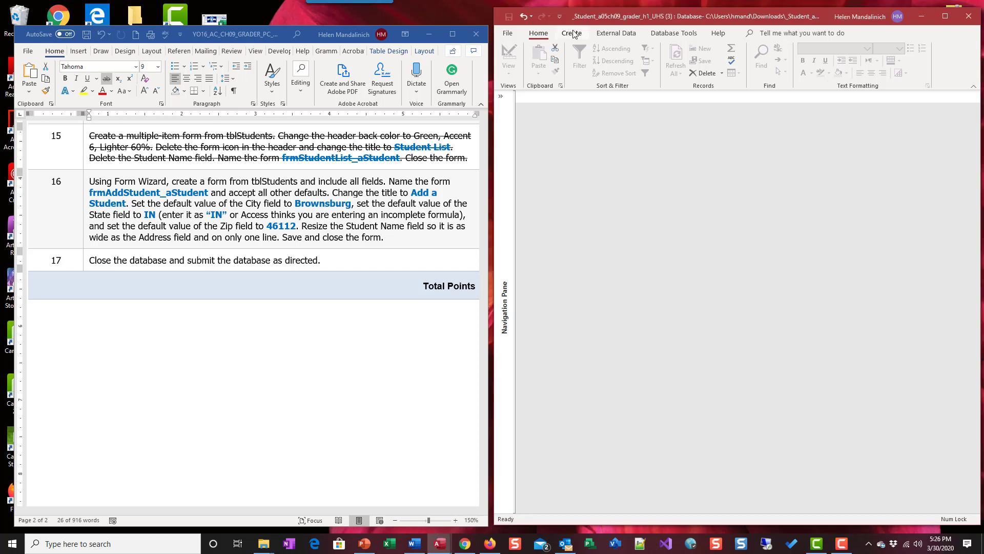
{"action": "left_click", "coordinate": [577, 34]}
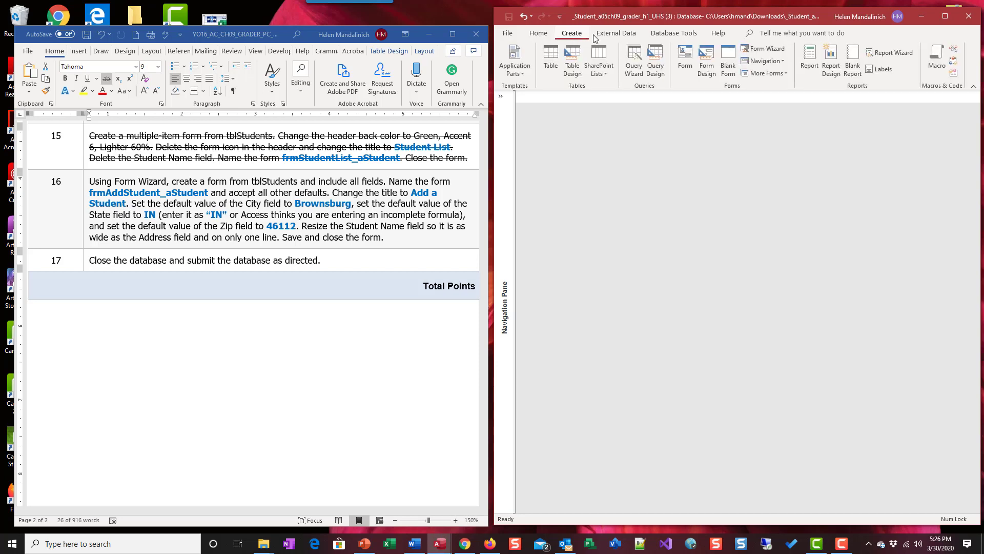
{"action": "left_click", "coordinate": [763, 49]}
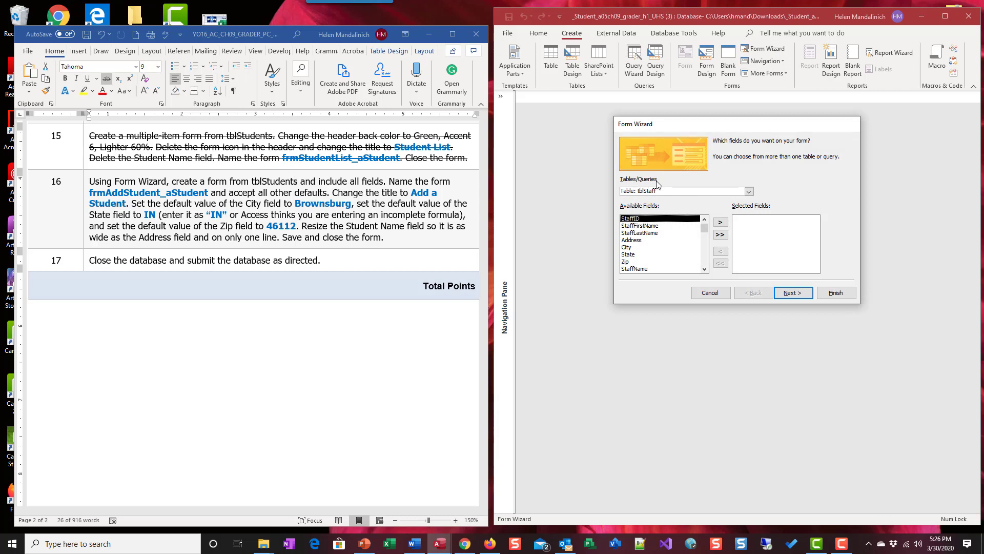
{"action": "left_click", "coordinate": [656, 189]}
{"action": "left_click", "coordinate": [749, 191]}
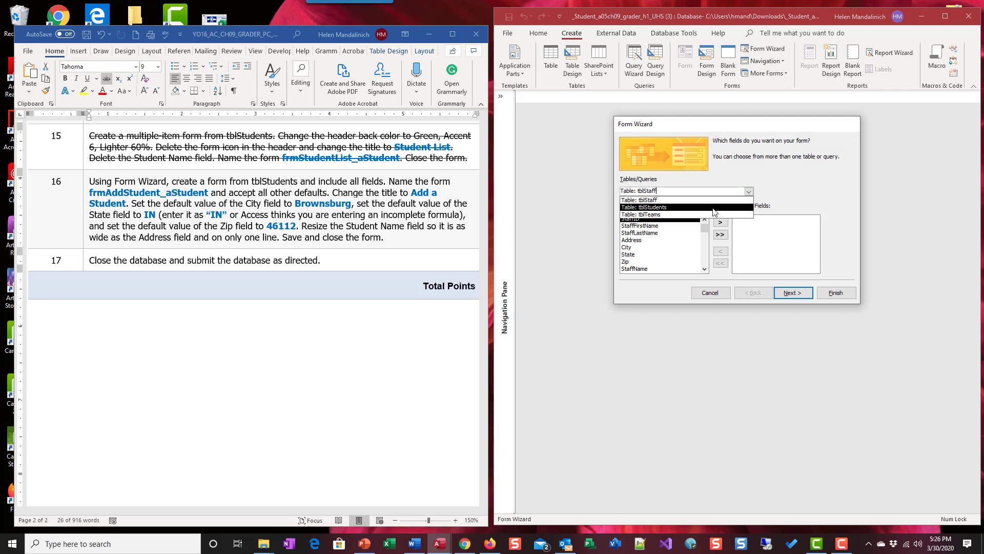
{"action": "left_click", "coordinate": [661, 204]}
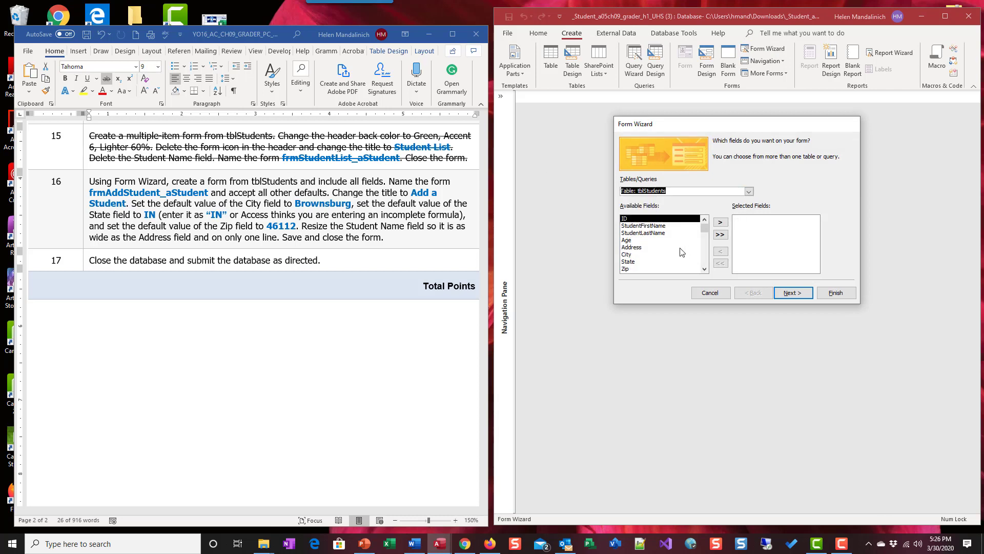
- Include all tblStudents fields, keep the columnar layout, name the form frmAddStudent_aStudent and finish the wizard
{"action": "left_click", "coordinate": [720, 234]}
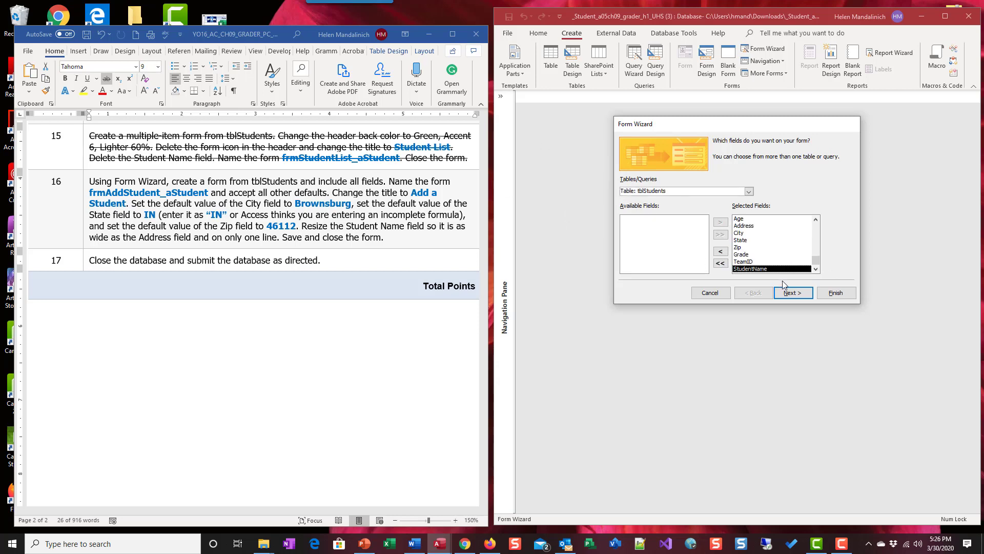
{"action": "left_click", "coordinate": [792, 292]}
{"action": "left_click", "coordinate": [798, 293]}
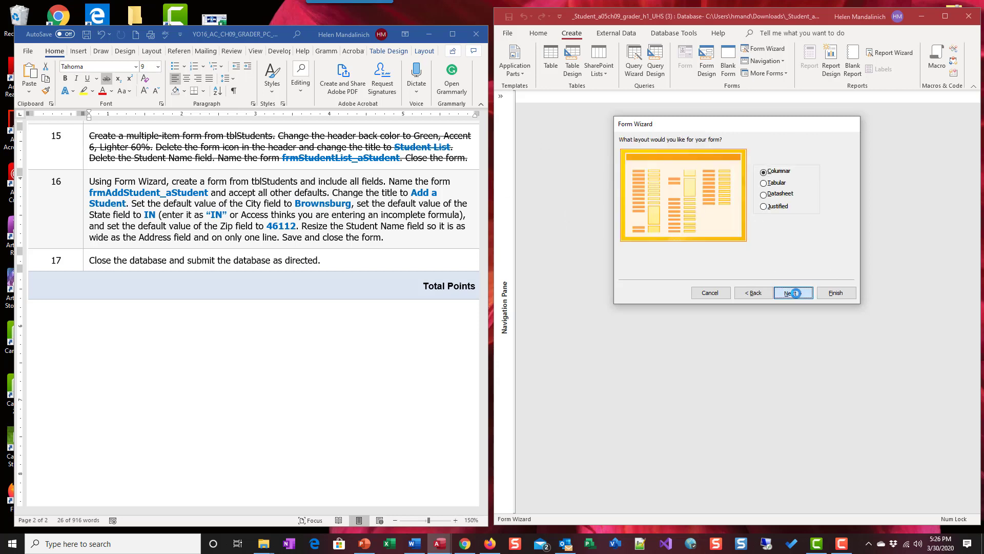
{"action": "left_click_drag", "start_coordinate": [741, 151], "coordinate": [646, 150]}
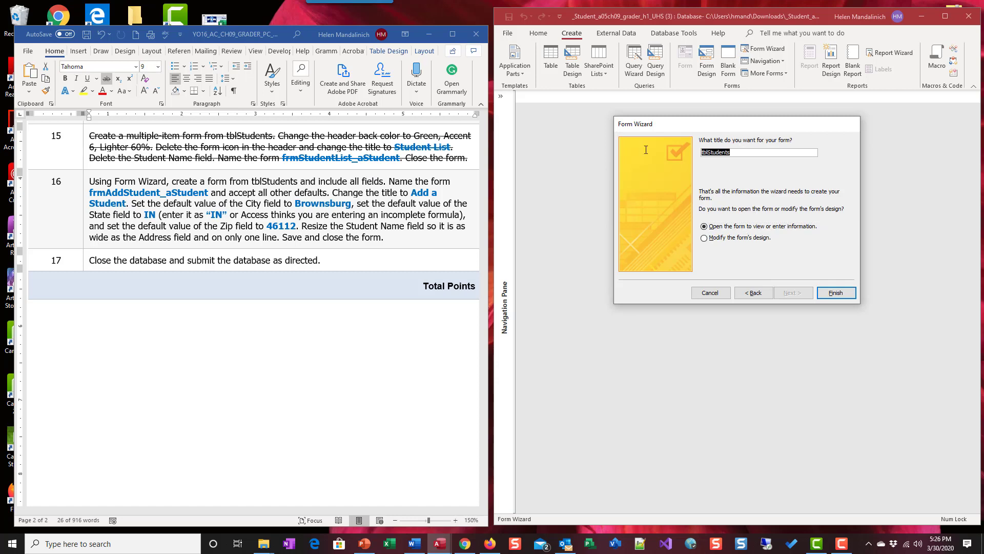
{"action": "type", "text": "frmAdd"}
{"action": "left_click", "coordinate": [833, 293]}
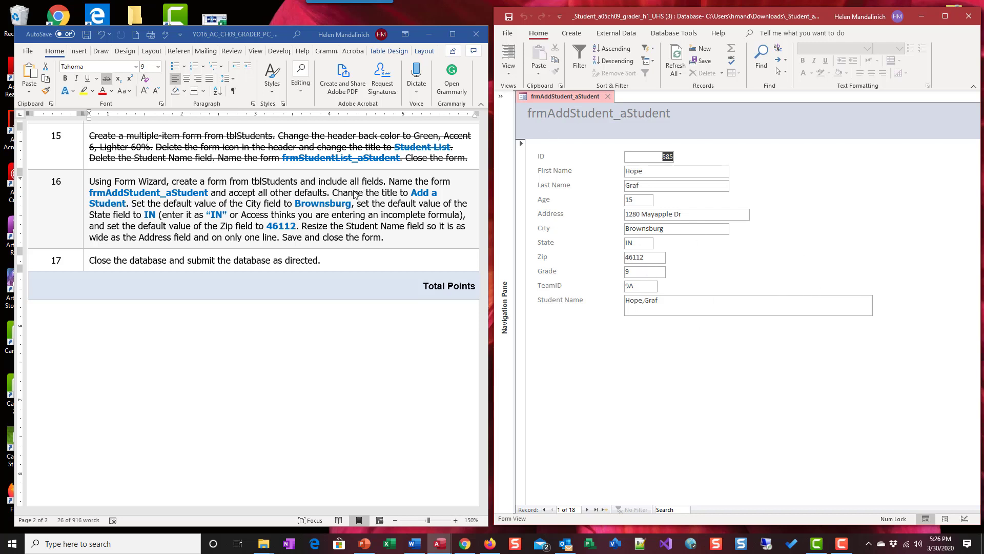
- Switch the new form to Design View and change its header title to Add a Student
{"action": "left_click", "coordinate": [510, 74]}
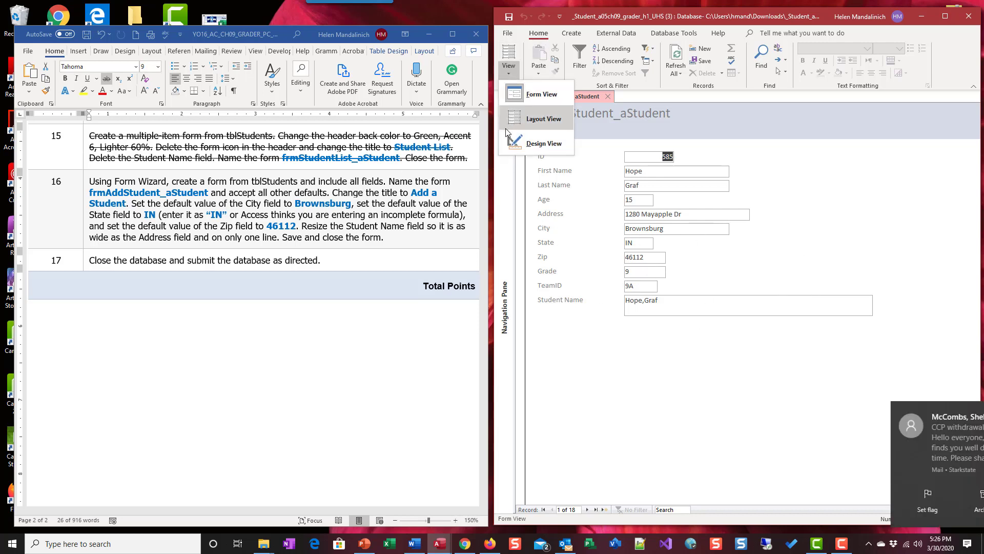
{"action": "left_click", "coordinate": [542, 139]}
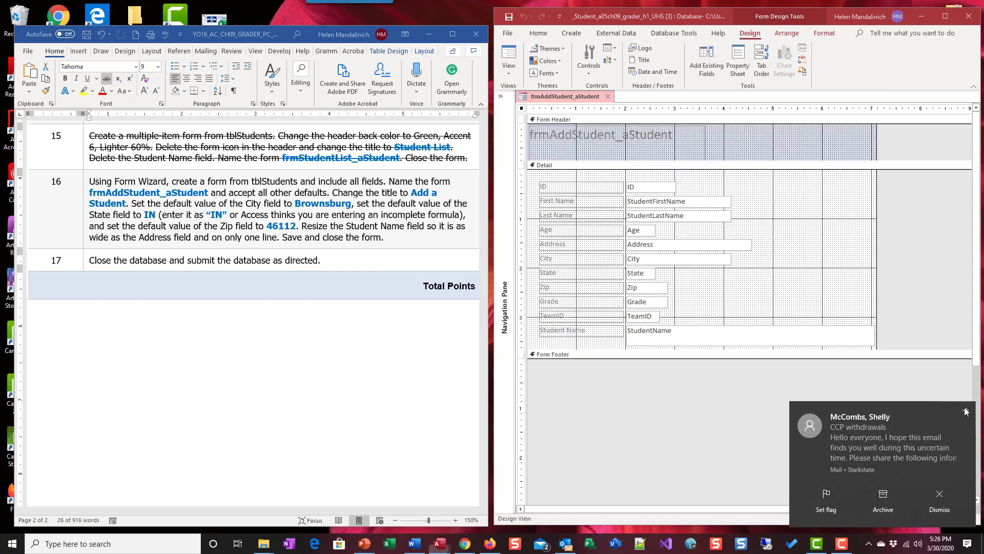
{"action": "left_click", "coordinate": [967, 412]}
{"action": "left_click", "coordinate": [613, 136]}
{"action": "left_click_drag", "start_coordinate": [675, 135], "coordinate": [531, 132]}
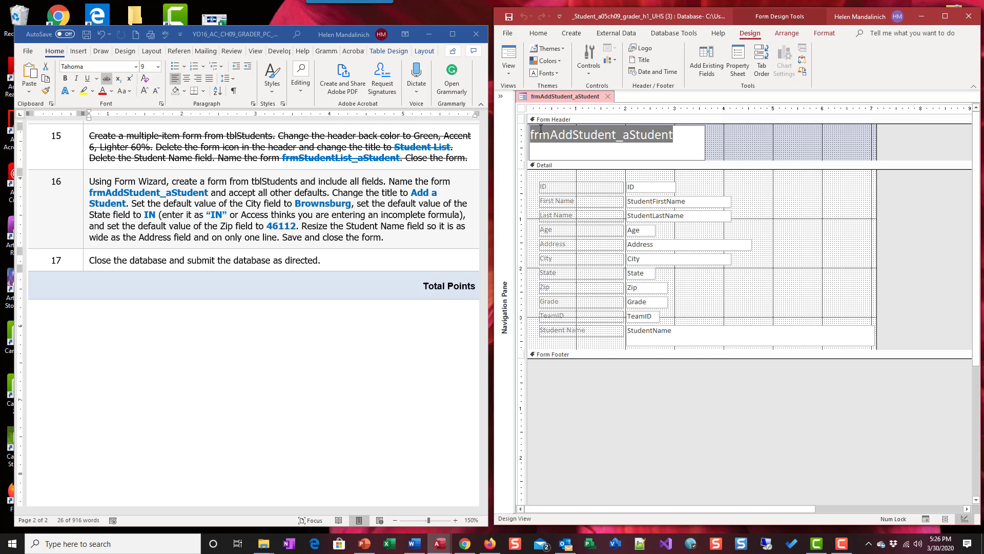
{"action": "type", "text": "Add a"}
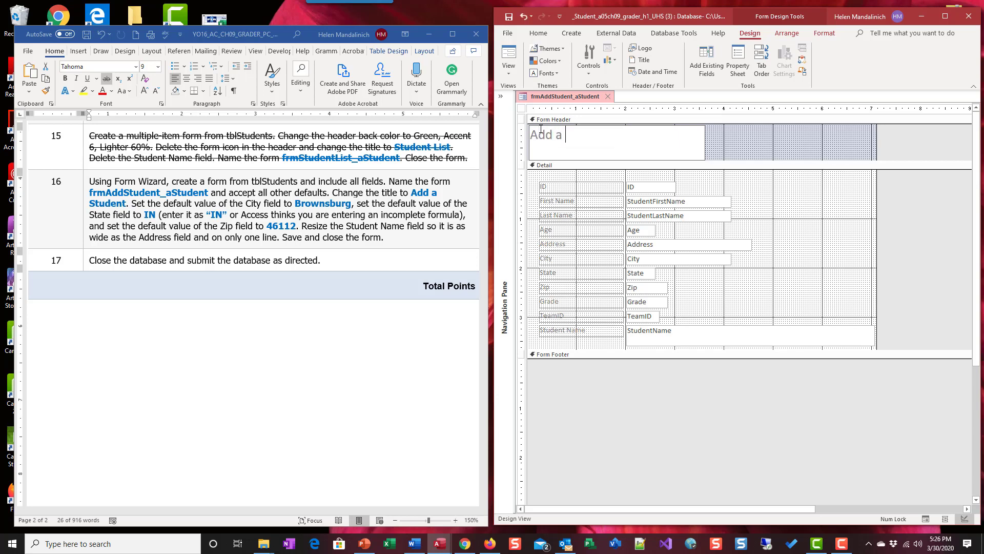
{"action": "type", "text": " Student"}
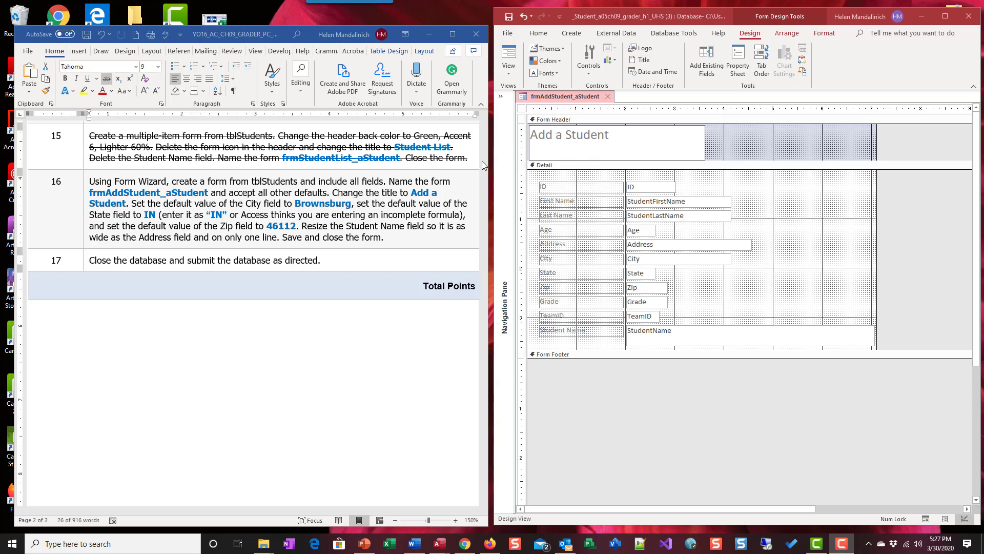
- Set the City field's default value to Brownsburg in its data properties
{"action": "left_click", "coordinate": [332, 216]}
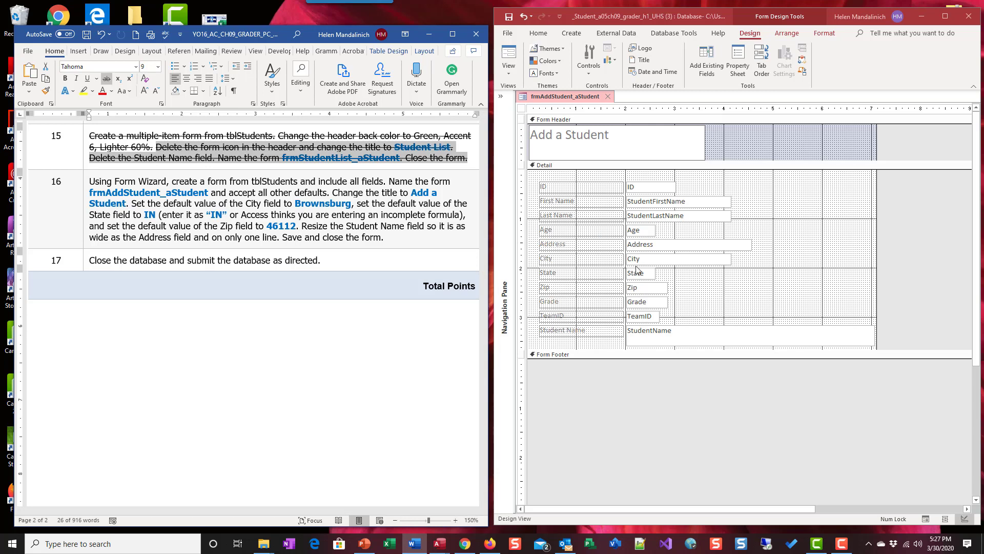
{"action": "left_click", "coordinate": [656, 262]}
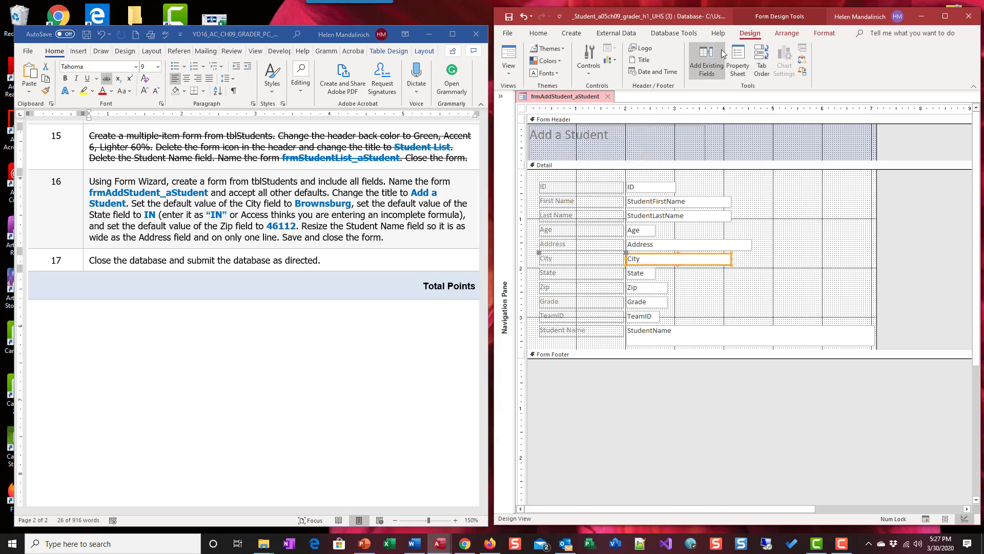
{"action": "left_click", "coordinate": [737, 66]}
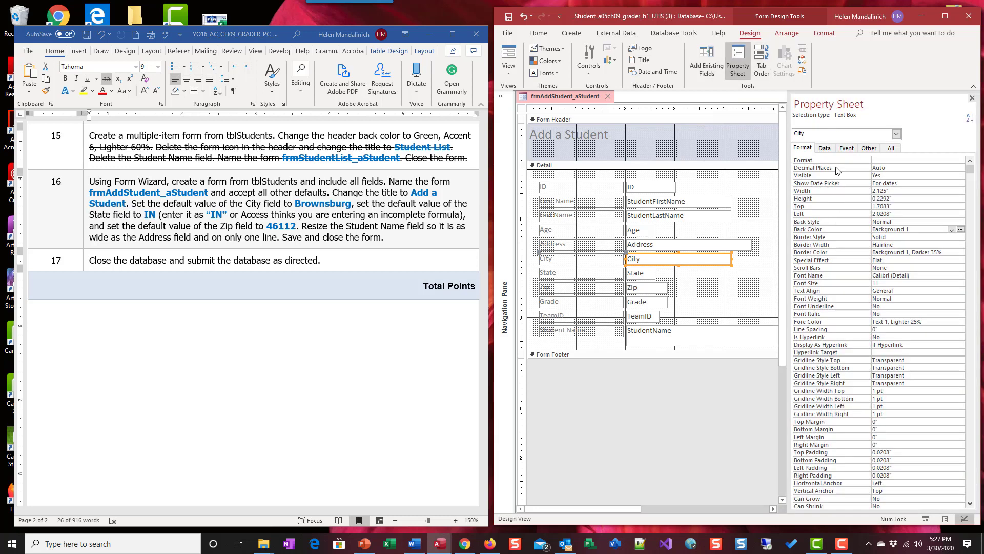
{"action": "left_click", "coordinate": [831, 148]}
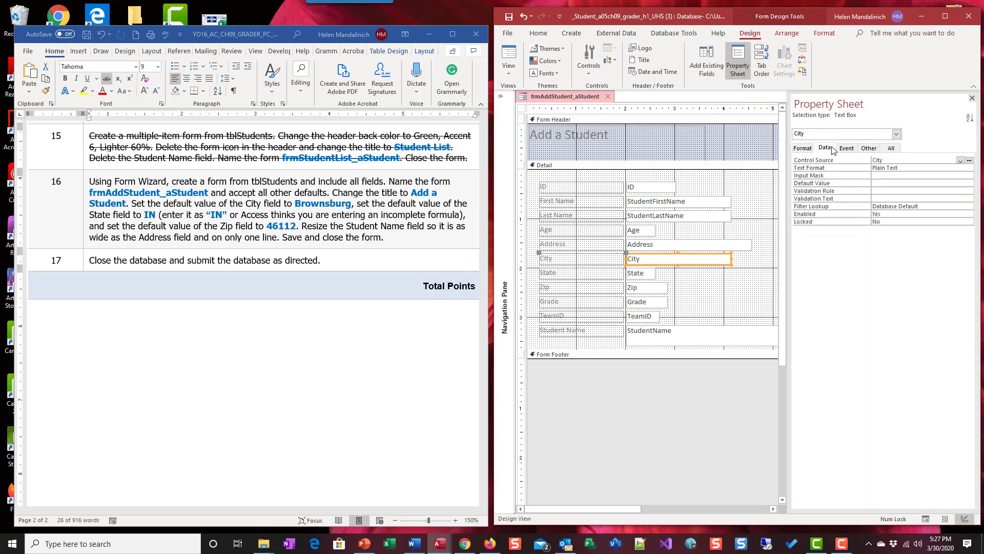
{"action": "left_click", "coordinate": [877, 183]}
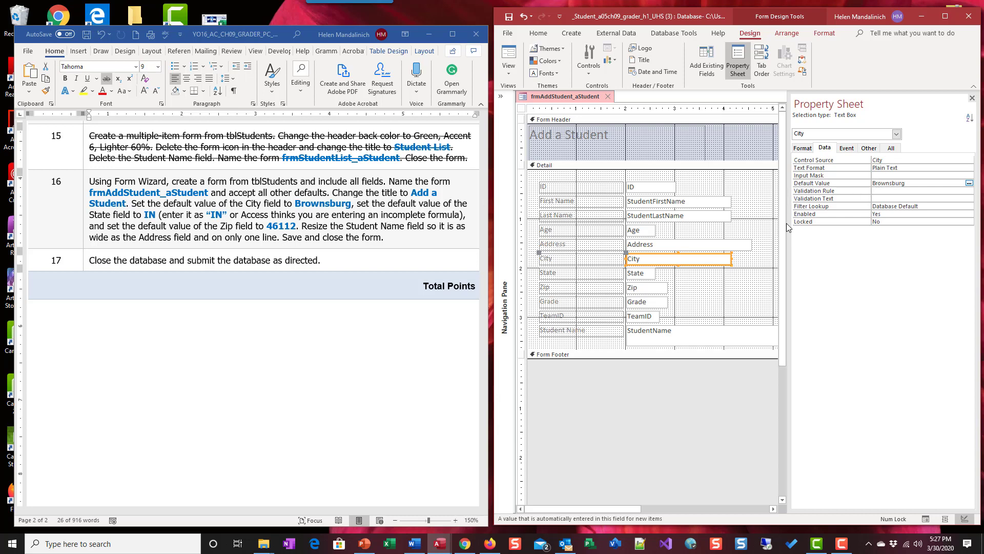
- Set the default value of the State field to "IN" and of the Zip field to 46112
{"action": "left_click", "coordinate": [640, 273]}
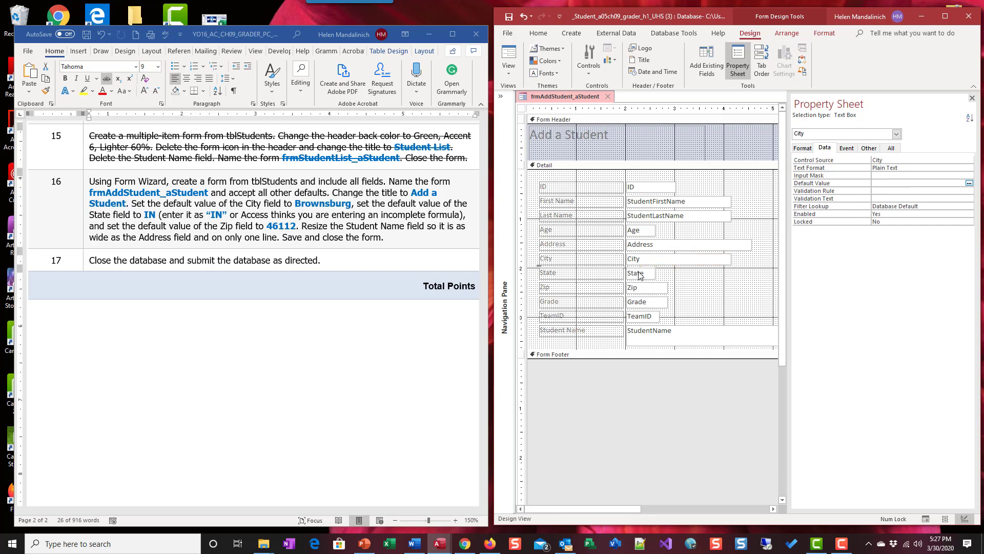
{"action": "left_click", "coordinate": [870, 184]}
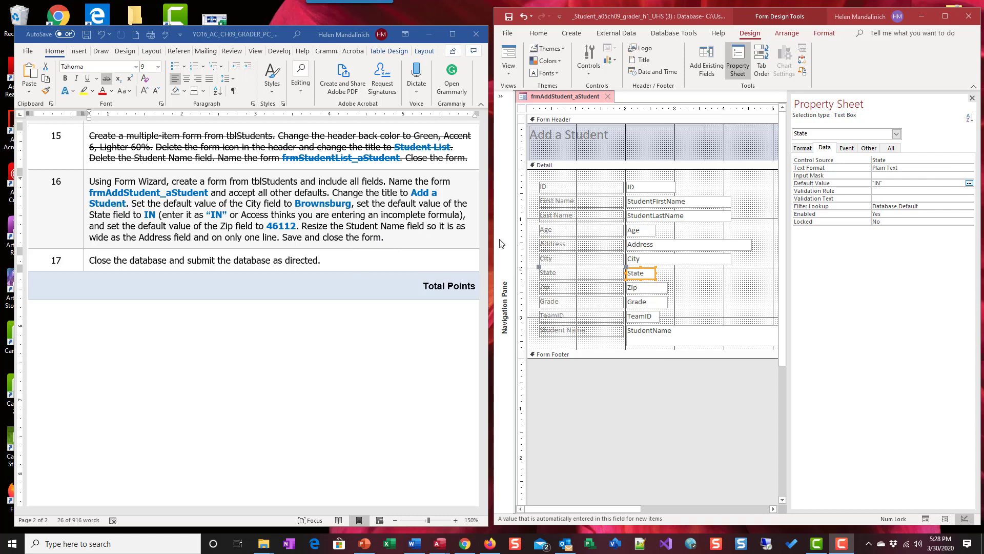
{"action": "left_click", "coordinate": [631, 288]}
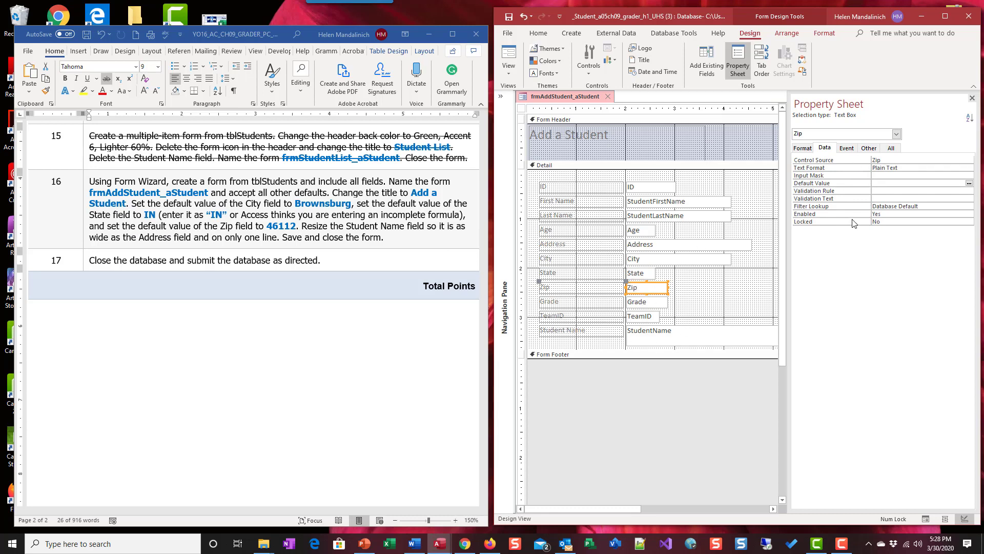
{"action": "left_click", "coordinate": [888, 182]}
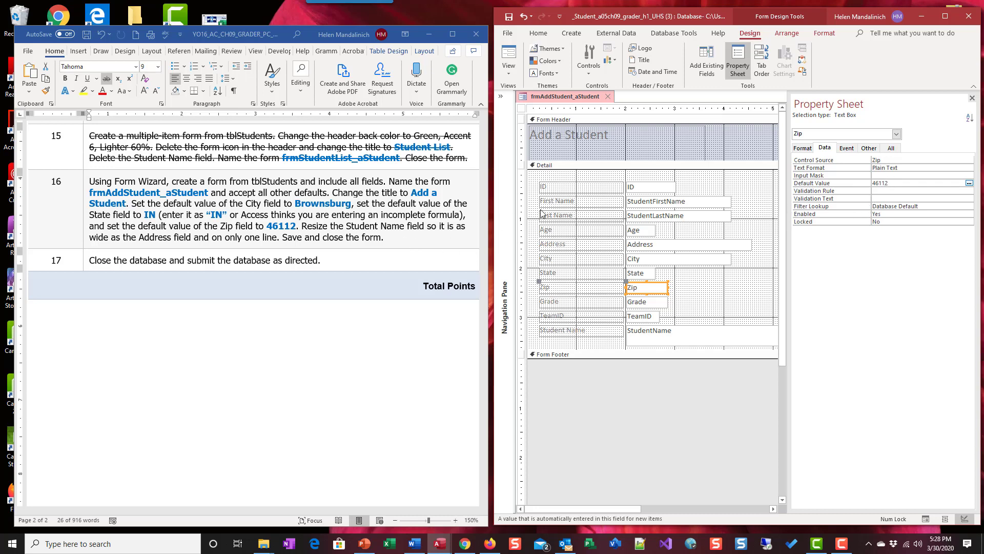
- Close the property sheet and resize the StudentName field to match the Address field's width and single-line height
{"action": "left_click", "coordinate": [661, 338]}
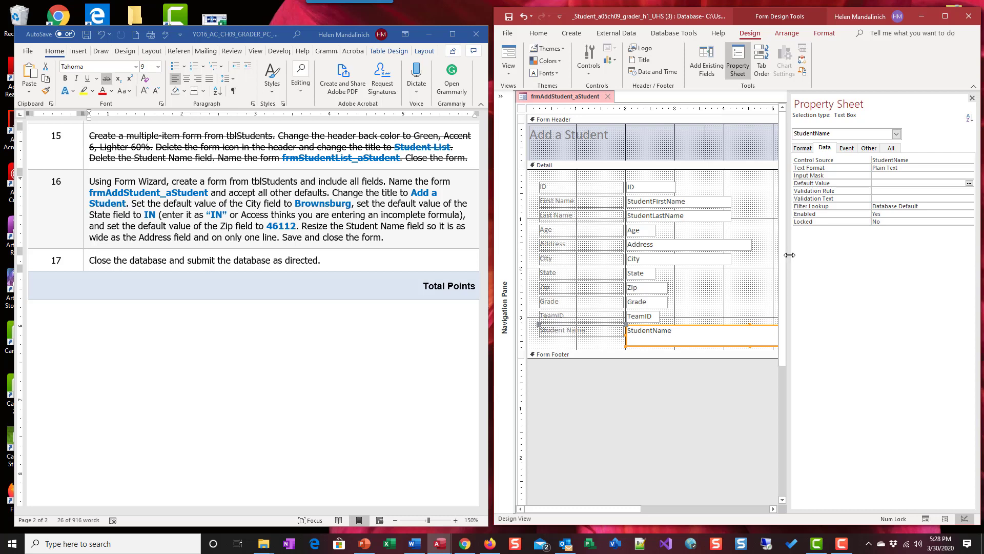
{"action": "left_click", "coordinate": [972, 98]}
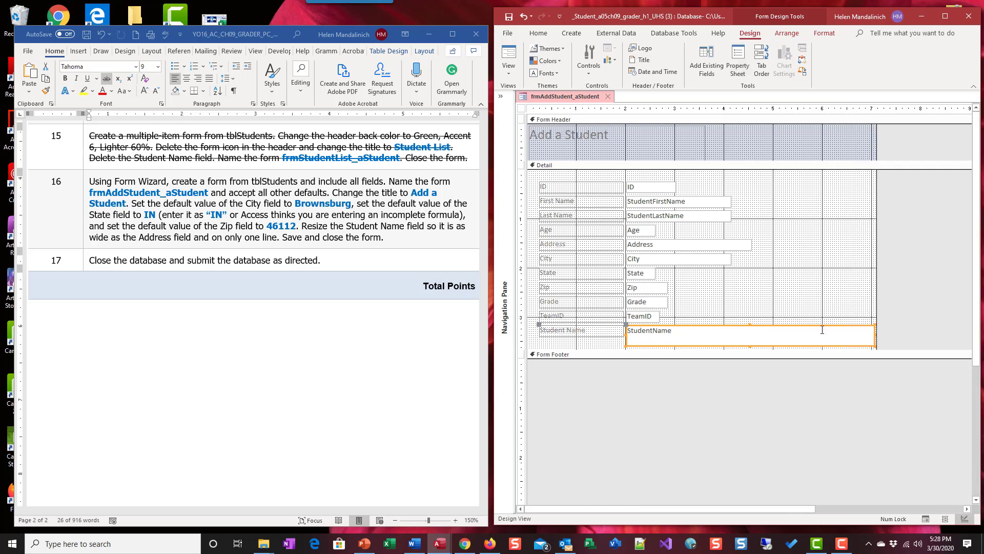
{"action": "left_click", "coordinate": [709, 249], "text": "shift"}
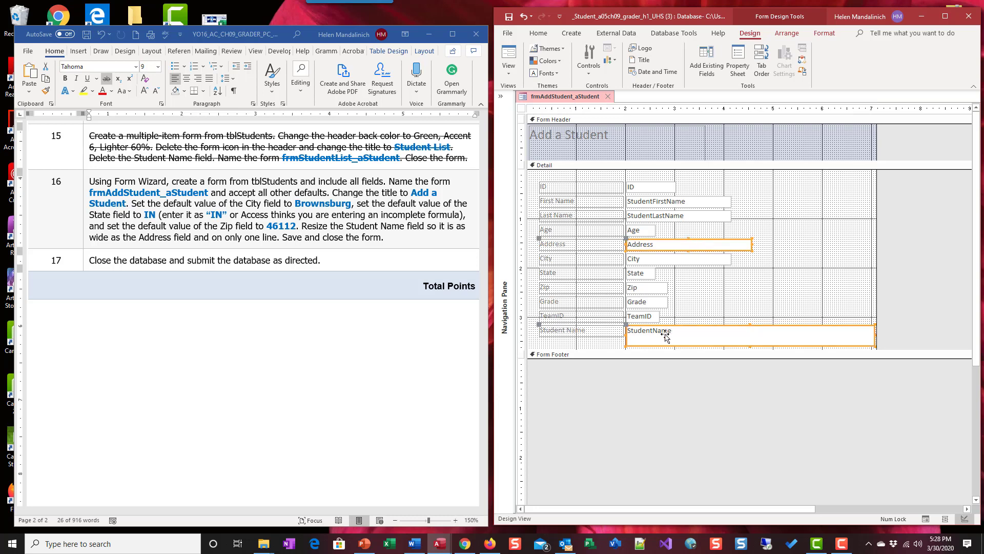
{"action": "left_click", "coordinate": [787, 35]}
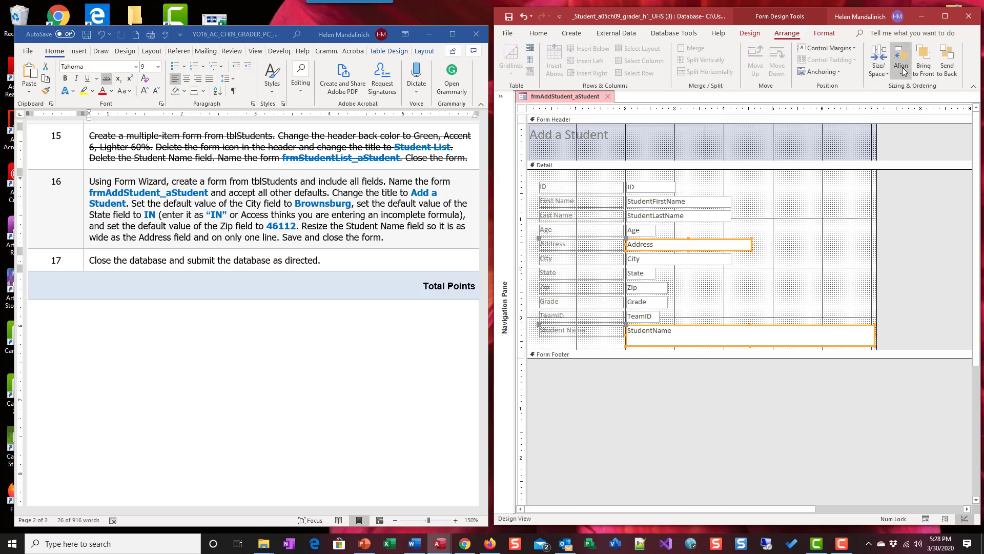
{"action": "left_click", "coordinate": [878, 67]}
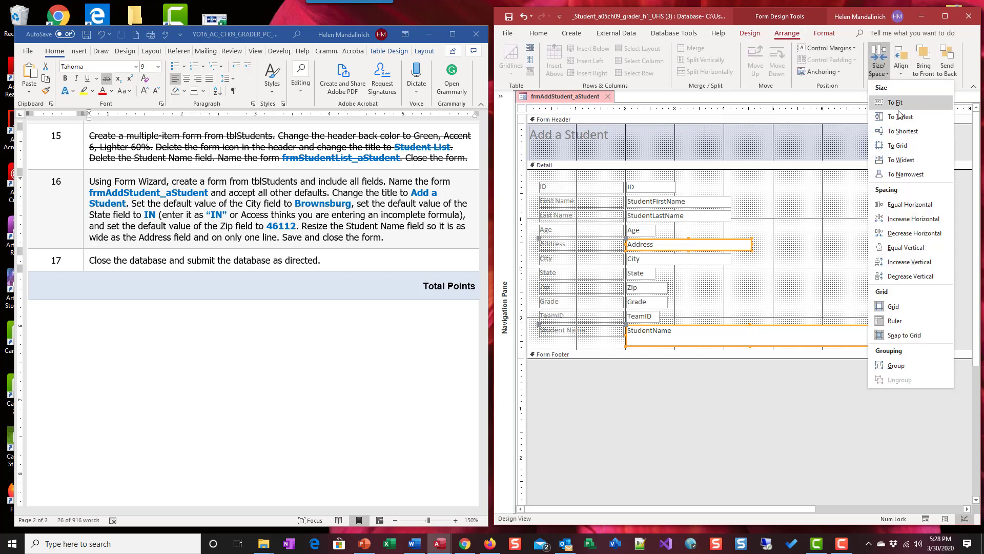
{"action": "left_click", "coordinate": [919, 175]}
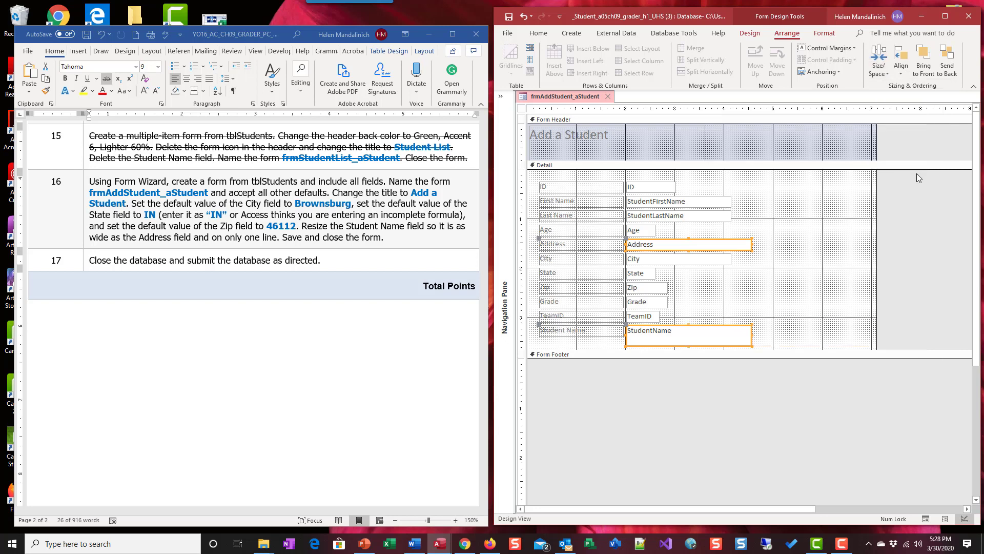
{"action": "left_click", "coordinate": [880, 72]}
{"action": "left_click", "coordinate": [891, 132]}
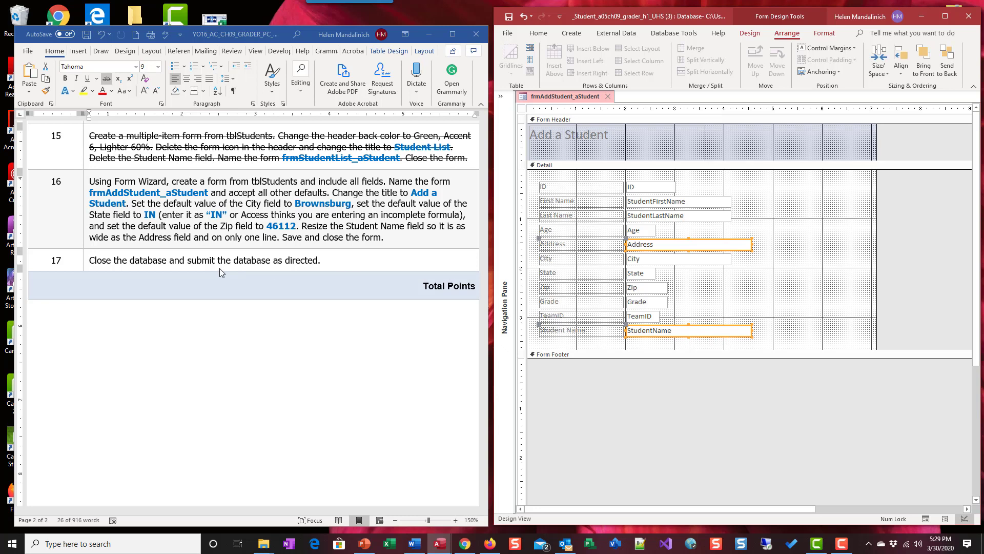
{"action": "left_click", "coordinate": [788, 242]}
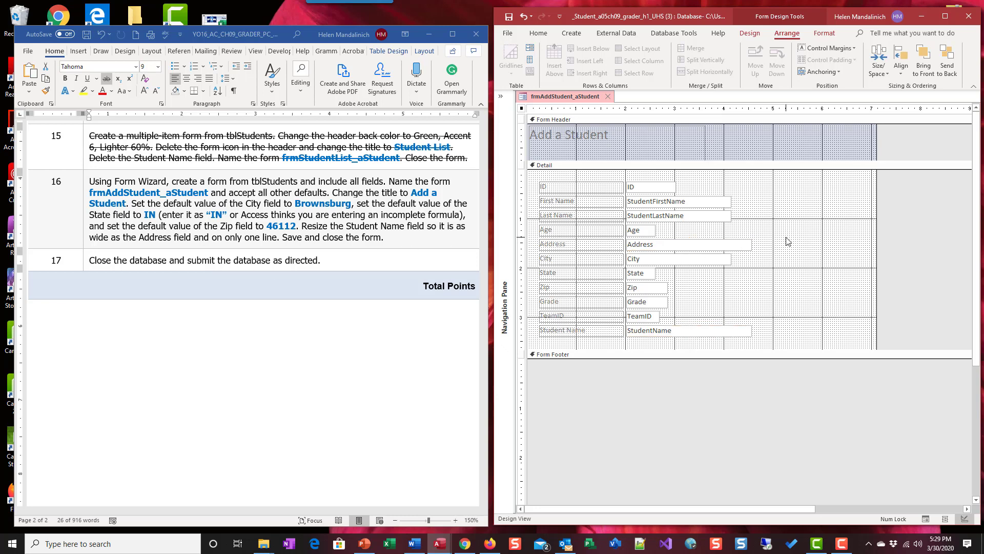